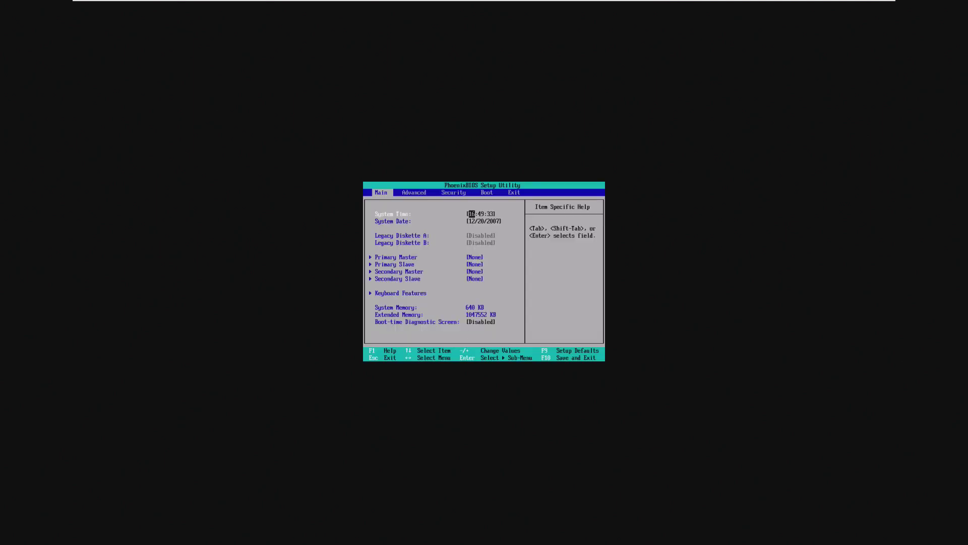
pyautogui.press('Down')
pyautogui.press('Right')
pyautogui.press('Left')
pyautogui.press('Down')
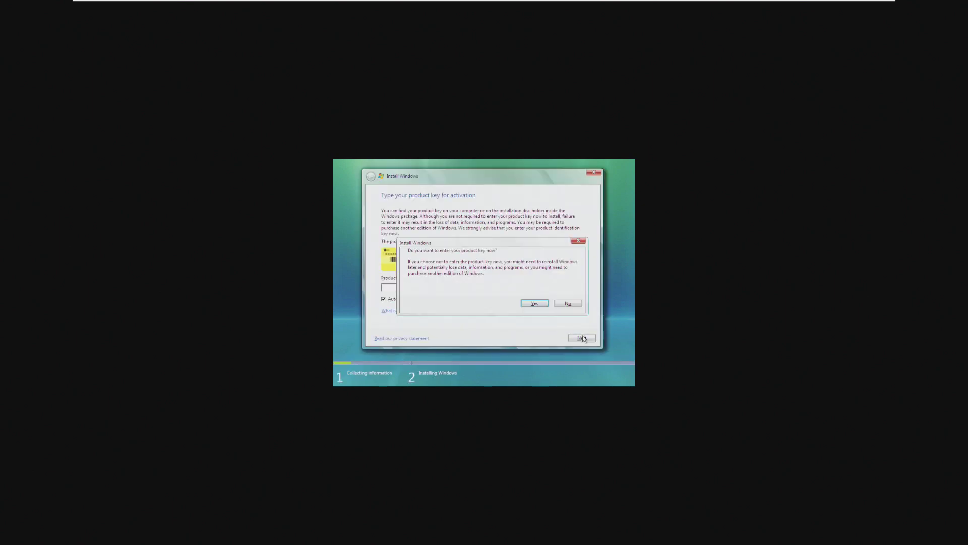
# Step: Skip entering a product key, select Windows Vista Ultimate as the purchased edition, and confirm the selection
pyautogui.press('Return')
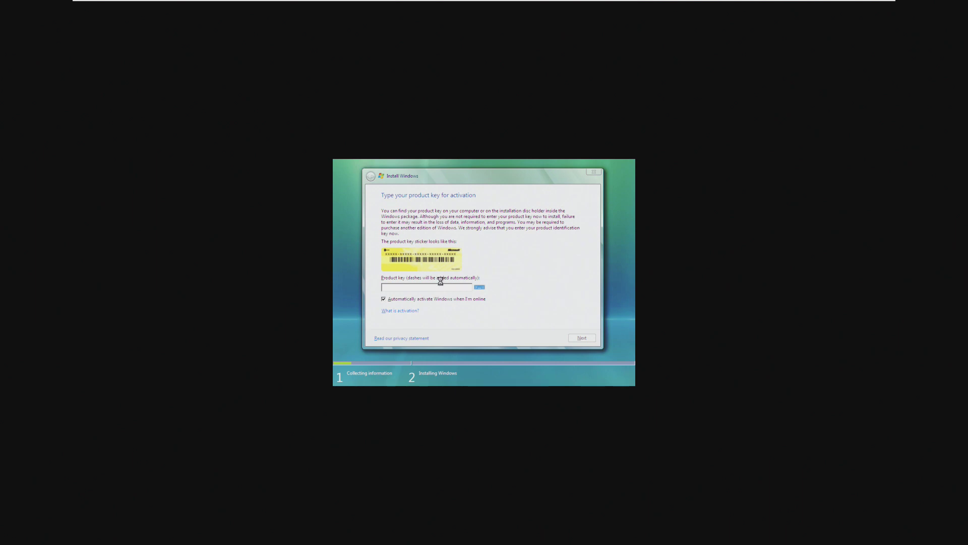
pyautogui.click(391, 325)
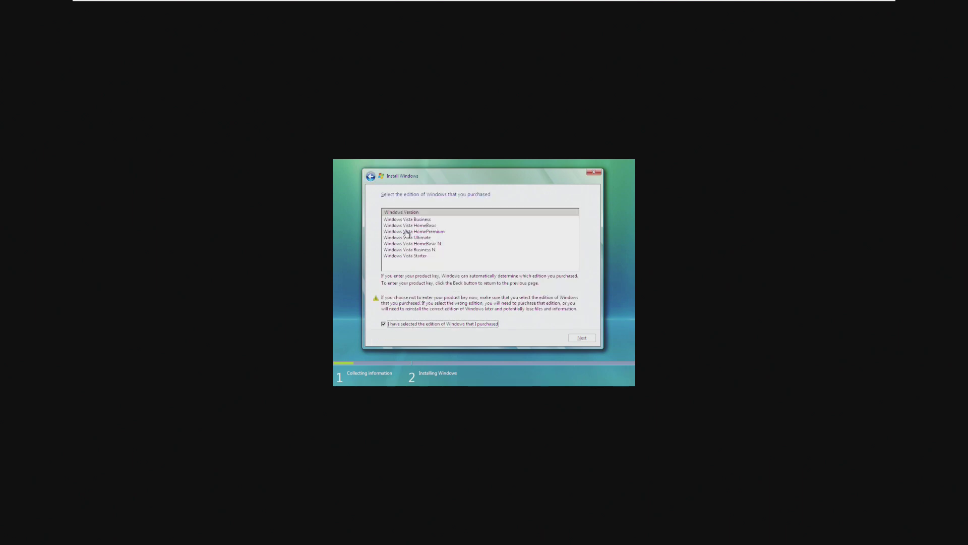
pyautogui.click(414, 238)
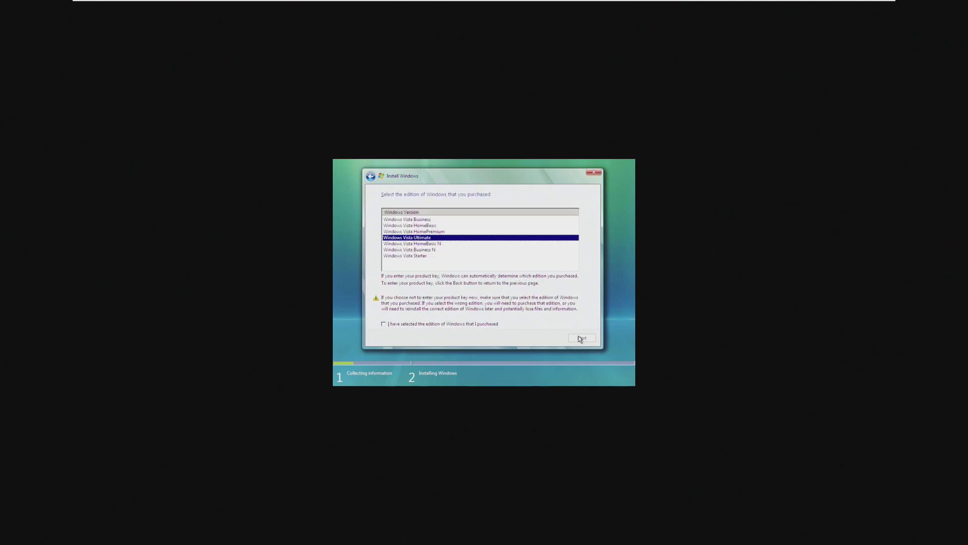
pyautogui.click(418, 324)
pyautogui.click(582, 337)
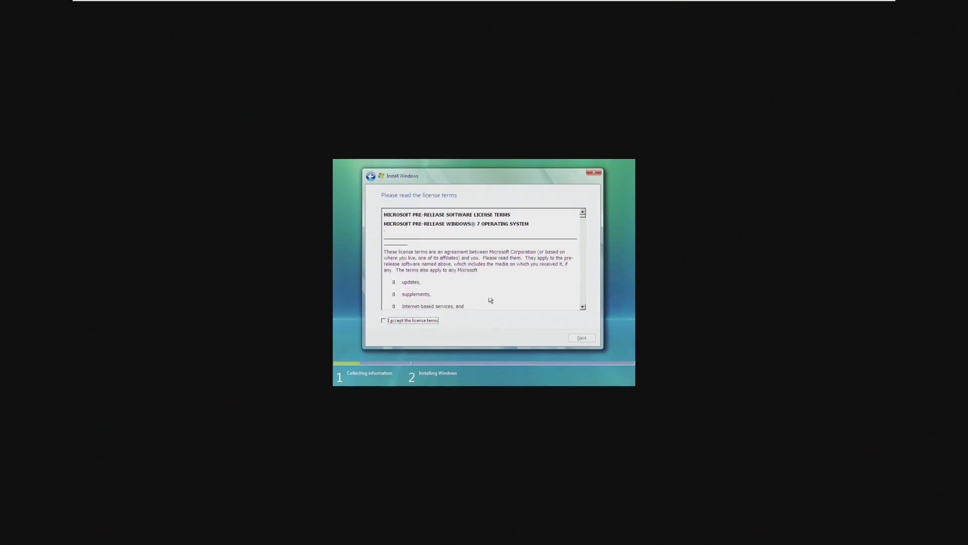
# Step: Accept the pre-release license terms and continue with the Windows installation
pyautogui.moveTo(402, 224); pyautogui.dragTo(530, 224)
pyautogui.click(422, 320)
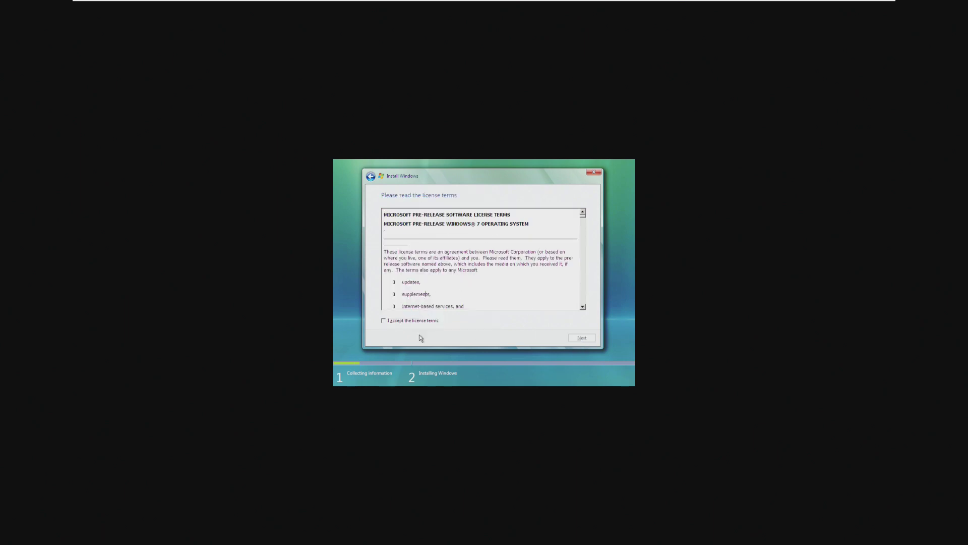
pyautogui.click(594, 339)
pyautogui.click(451, 258)
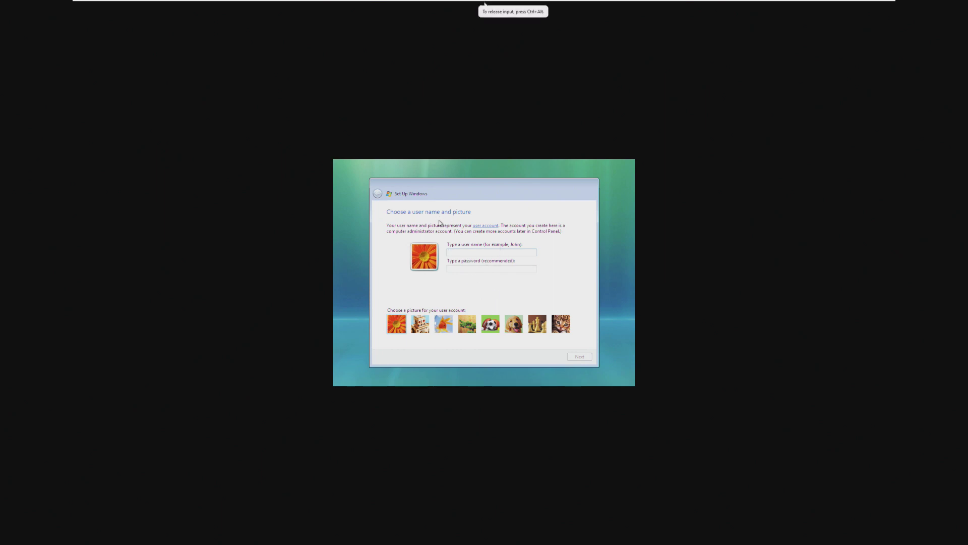
# Step: Create a user account named Windows and complete setup with computer name Windows-PC and the default desktop background
pyautogui.write('Windows')
pyautogui.press('Return')
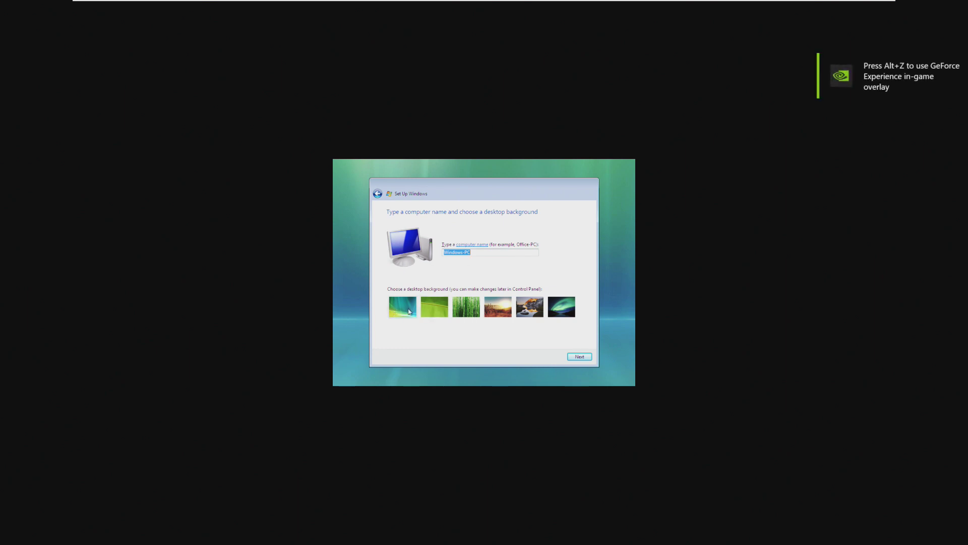
pyautogui.click(589, 356)
pyautogui.click(482, 280)
pyautogui.click(585, 356)
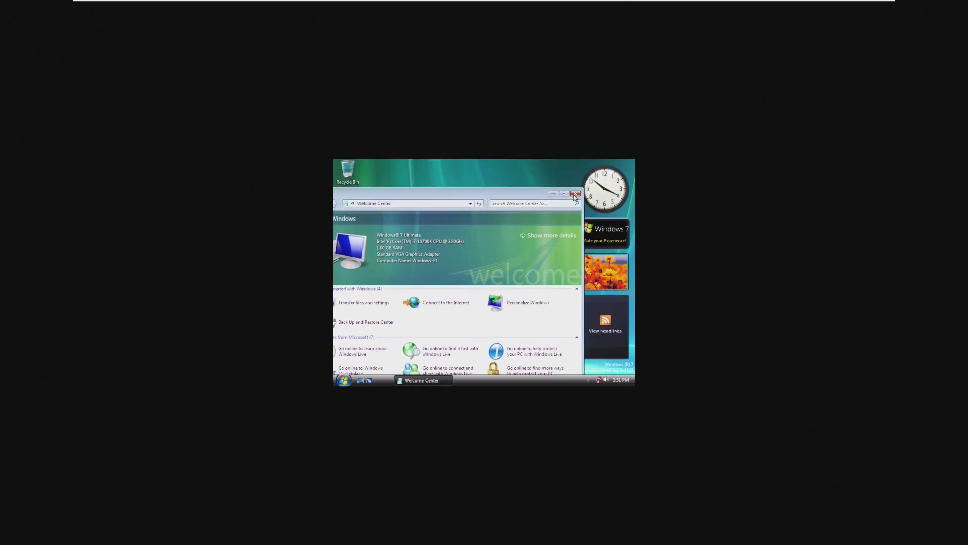
# Step: Close the Welcome Center and load the VMware Tools installer into the virtual machine
pyautogui.click(575, 194)
pyautogui.moveTo(235, 3)
pyautogui.click(147, 5)
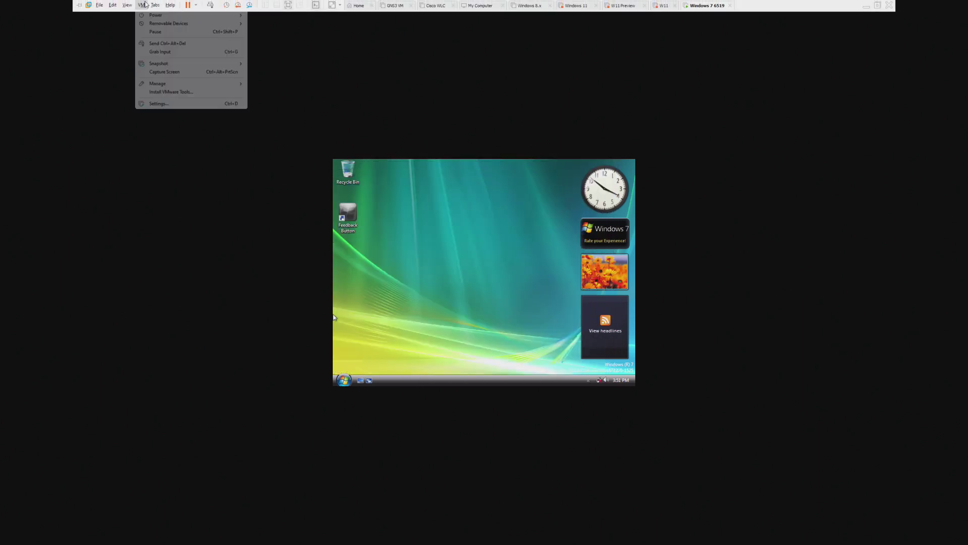
pyautogui.click(168, 91)
pyautogui.click(496, 298)
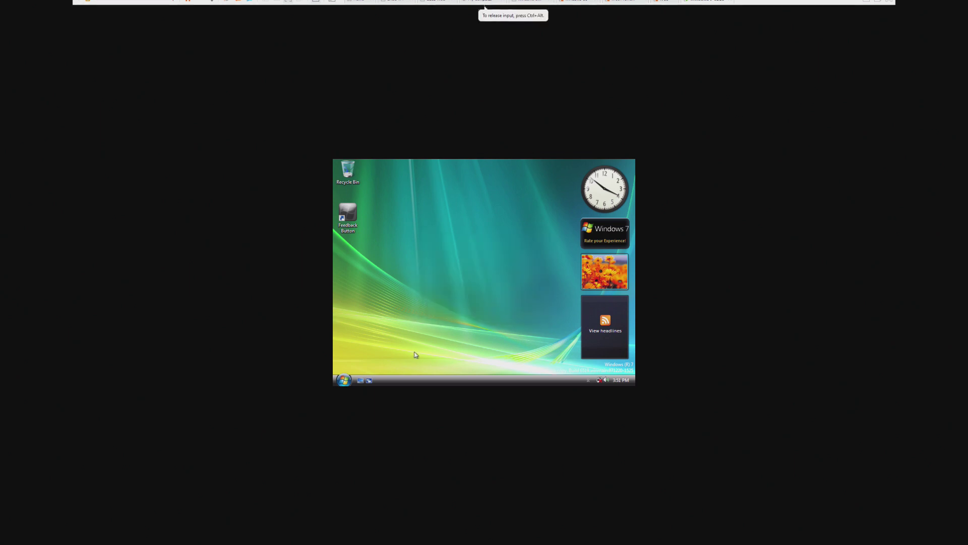
# Step: Open Computer and run setup.exe from the VMware Tools disc
pyautogui.click(344, 380)
pyautogui.click(445, 288)
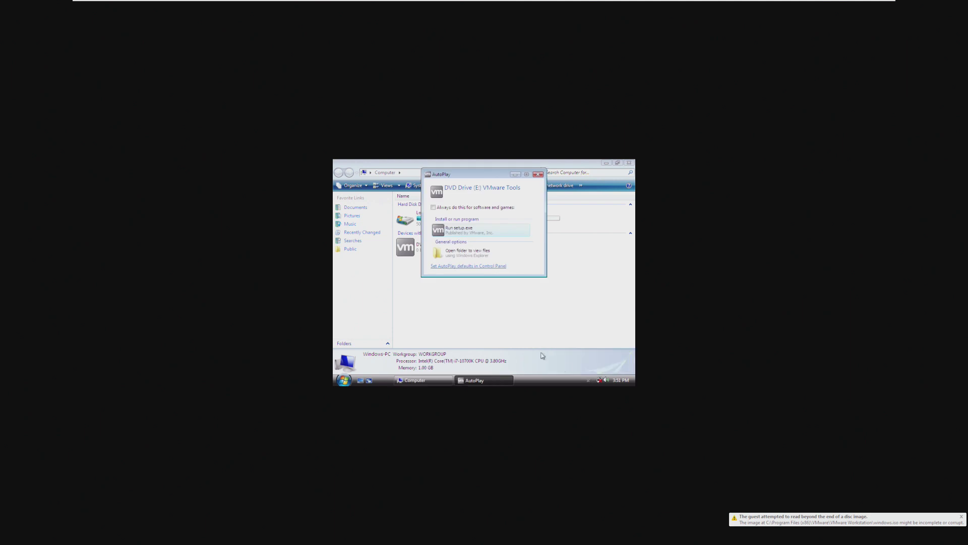
pyautogui.click(468, 232)
pyautogui.click(463, 252)
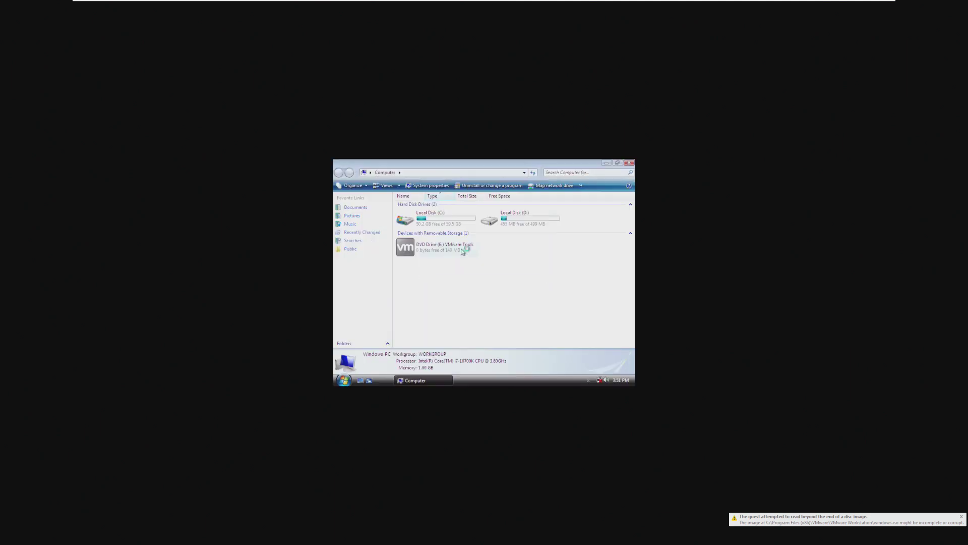
pyautogui.click(563, 252)
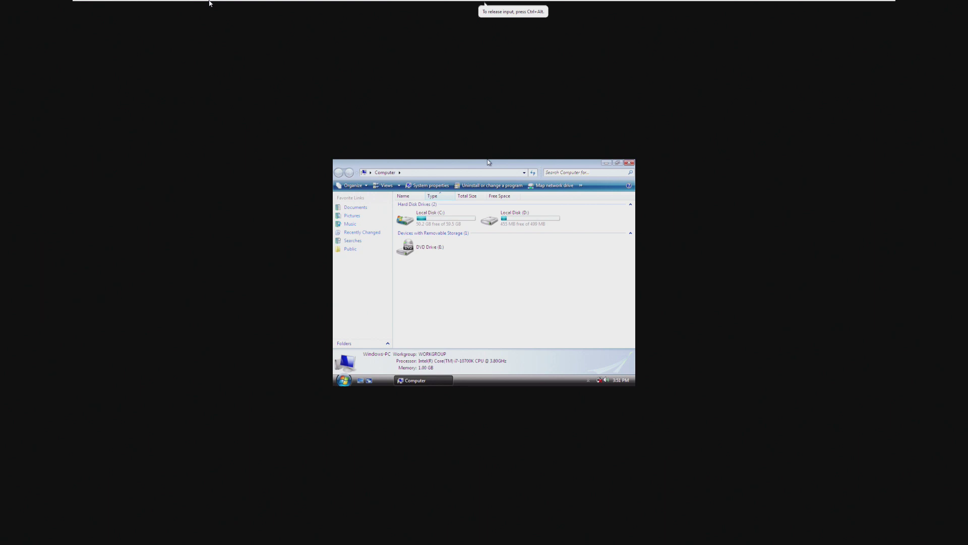
# Step: Change the connection of the virtual CD/DVD (SATA) drive and check the drives in Computer
pyautogui.click(142, 5)
pyautogui.moveTo(160, 24)
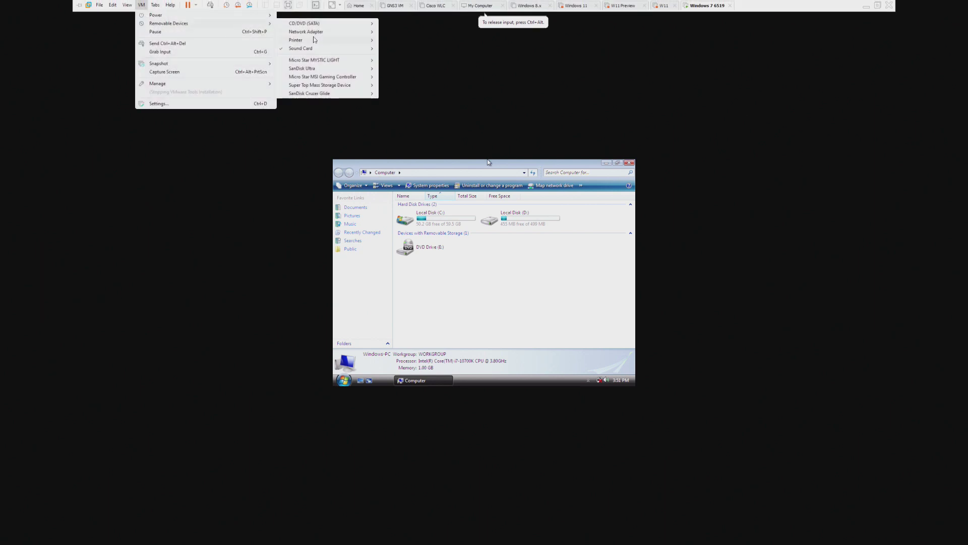
pyautogui.moveTo(316, 25)
pyautogui.click(399, 23)
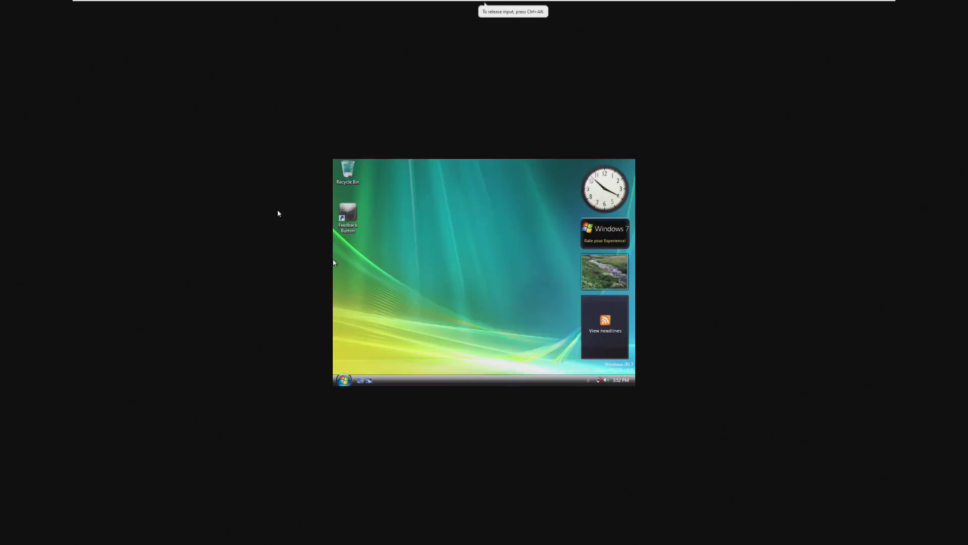
pyautogui.click(343, 380)
pyautogui.click(458, 286)
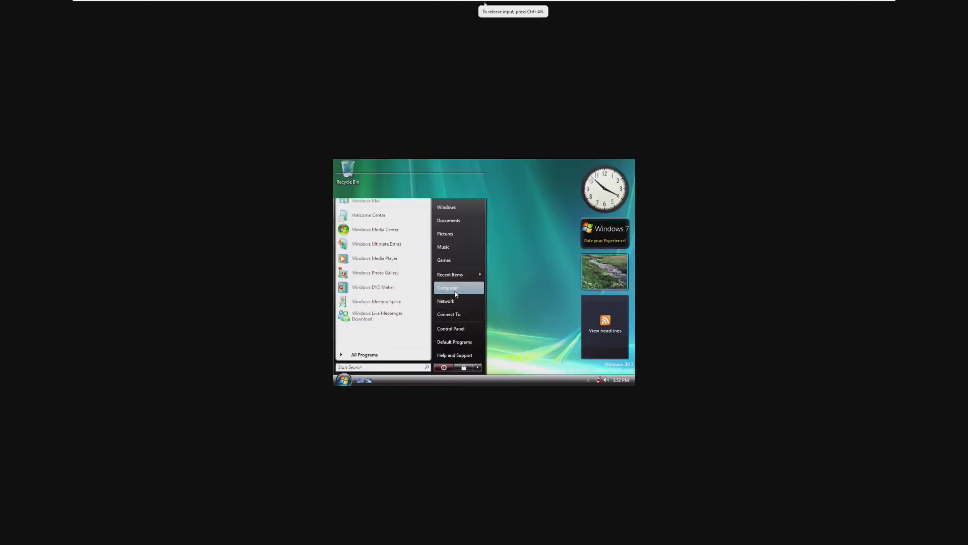
pyautogui.click(629, 163)
# Step: Set the display resolution to 1366 by 768 pixels through the appearance settings
pyautogui.click(343, 380)
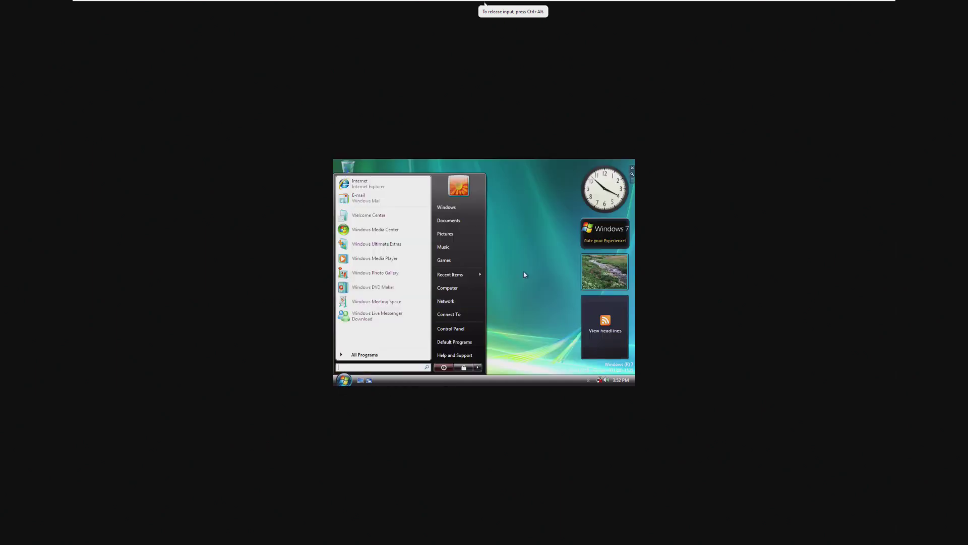
pyautogui.click(451, 329)
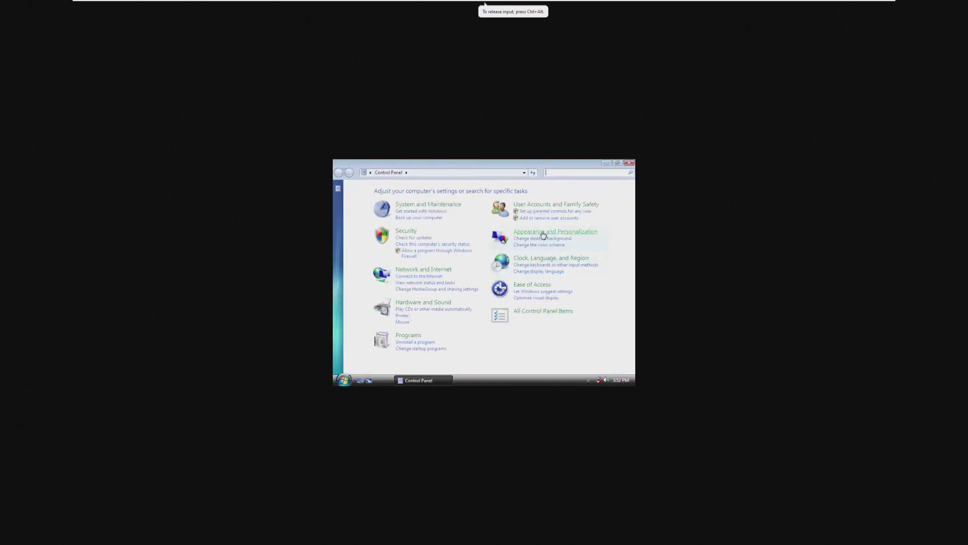
pyautogui.click(540, 233)
pyautogui.click(452, 192)
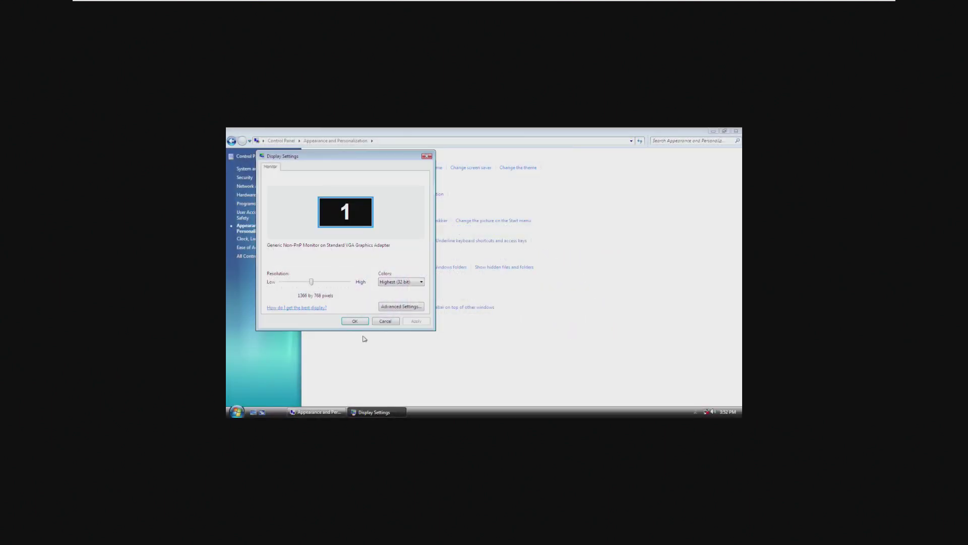
pyautogui.click(355, 322)
# Step: Close the Appearance and Personalization window and stretch the guest display to fill the screen
pyautogui.click(724, 131)
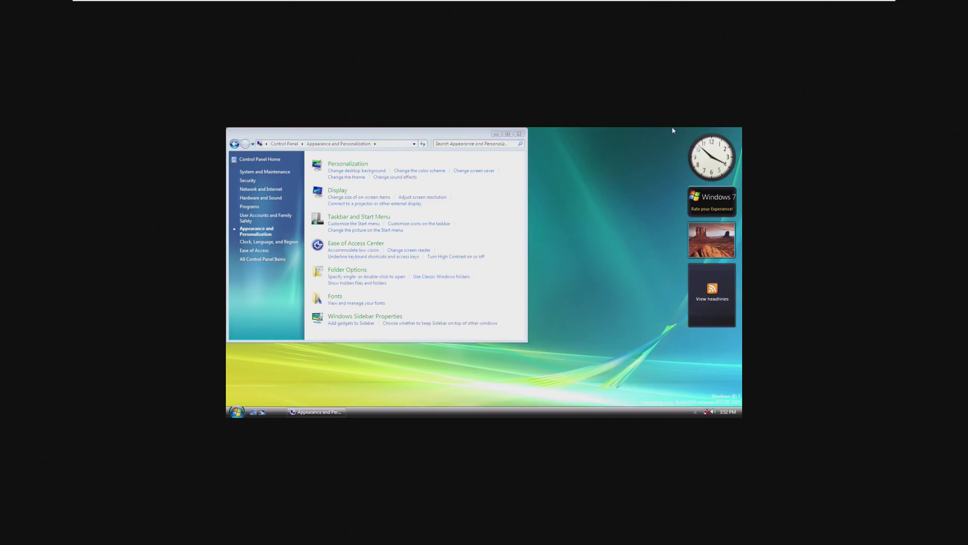
pyautogui.click(510, 132)
pyautogui.click(735, 131)
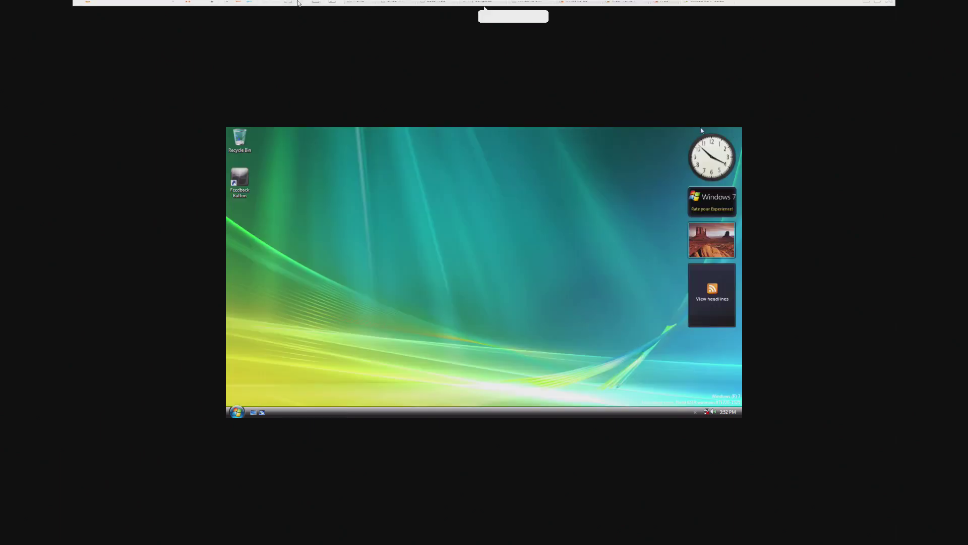
pyautogui.click(330, 6)
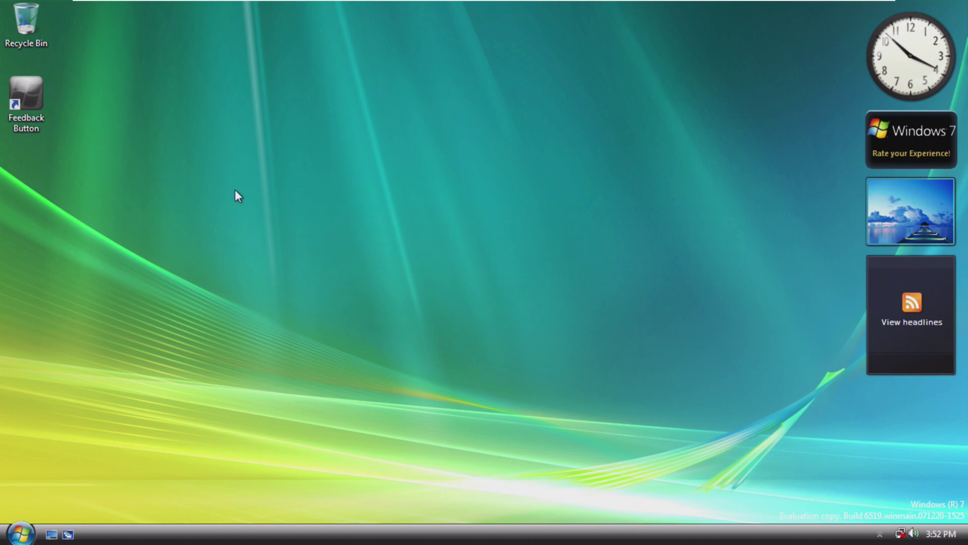
# Step: Open the desktop feedback form and set Pillar to Optimized for Entertainment, Scenario to TV on Windows, and Frequency to Always
pyautogui.doubleClick(33, 101)
pyautogui.click(494, 185)
pyautogui.click(402, 218)
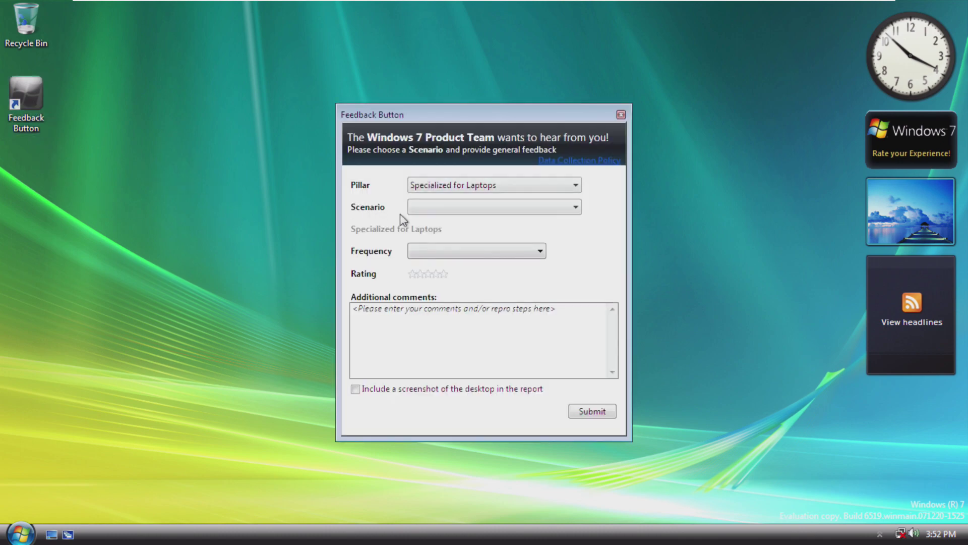
pyautogui.click(488, 187)
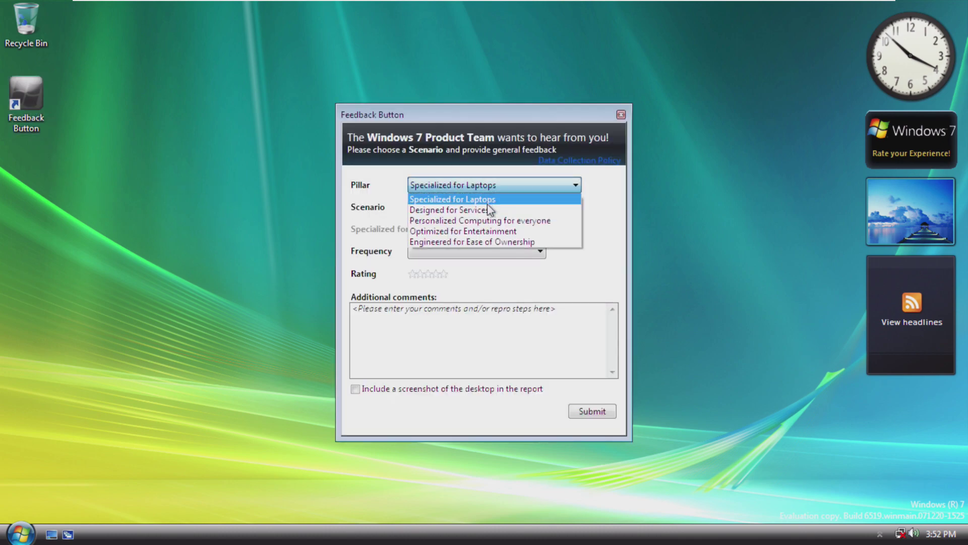
pyautogui.click(483, 232)
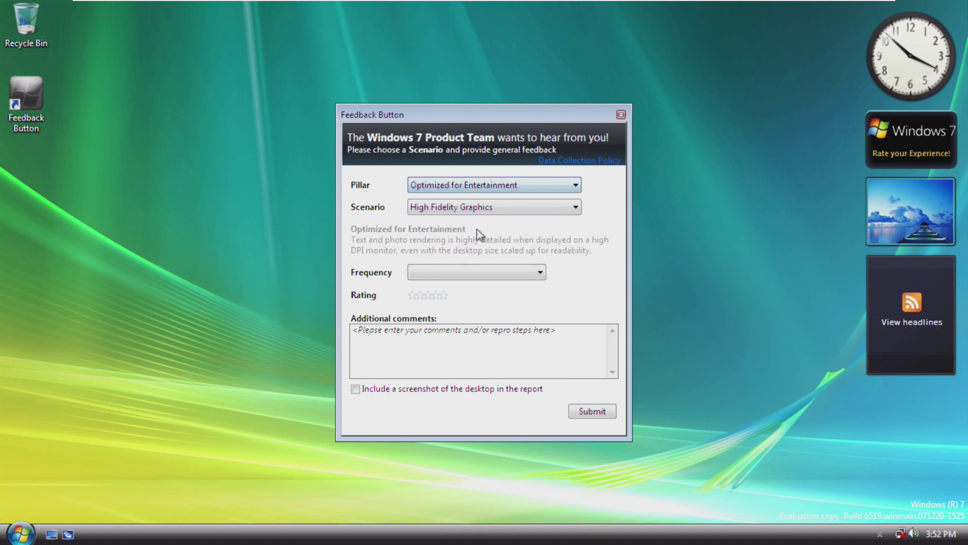
pyautogui.click(477, 207)
pyautogui.click(447, 264)
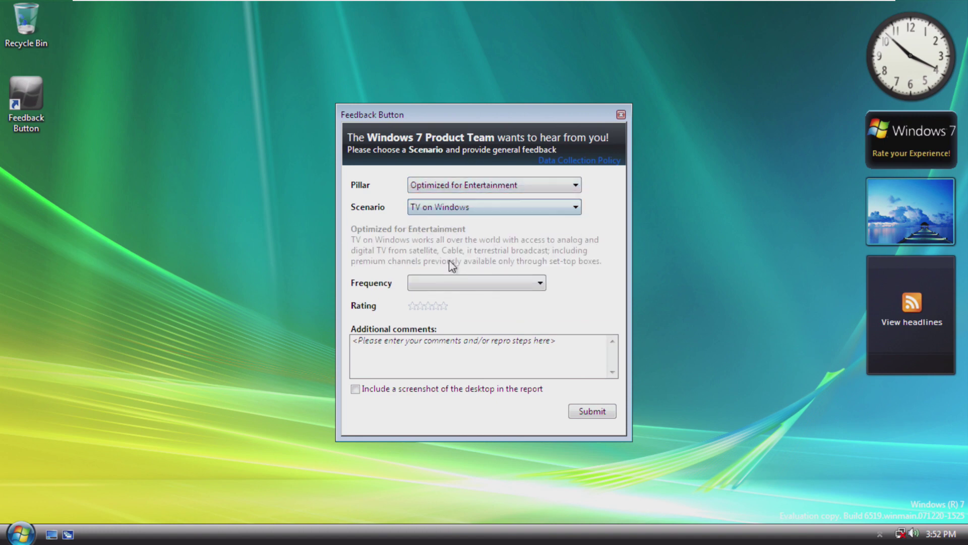
pyautogui.click(441, 281)
pyautogui.click(434, 319)
# Step: Enter the comment "This OS is great!!!", give a five-star rating, and submit the feedback with a desktop screenshot included
pyautogui.click(430, 342)
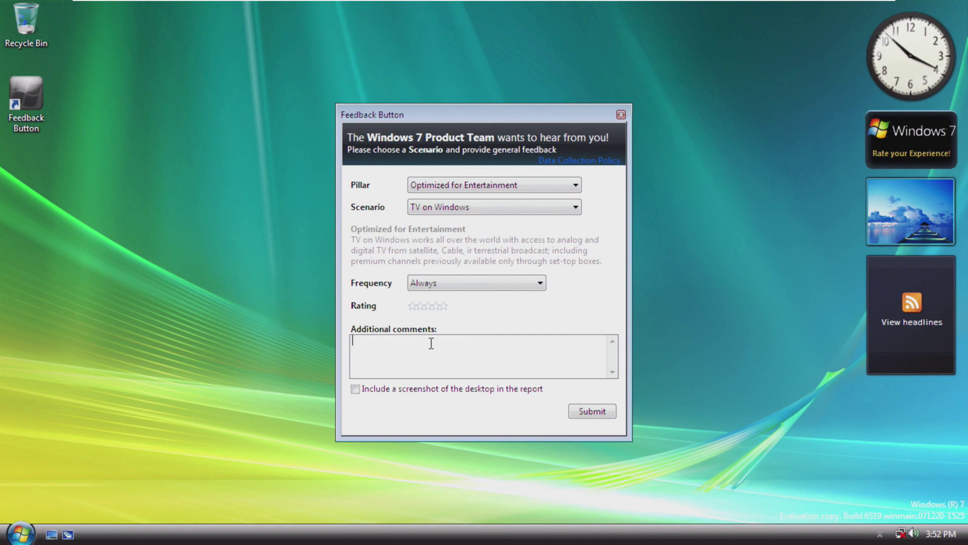
pyautogui.write('T')
pyautogui.write('his')
pyautogui.press('BackSpace')
pyautogui.write('is OS is gret=a')
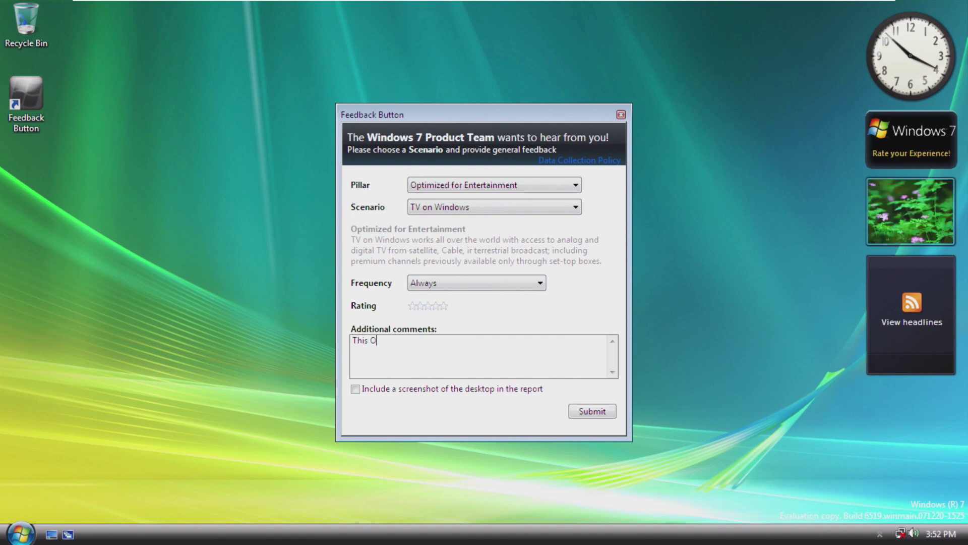
pyautogui.press('BackSpace')
pyautogui.press('BackSpace')
pyautogui.press('BackSpace')
pyautogui.press('BackSpace')
pyautogui.write('eat!!!')
pyautogui.click(447, 390)
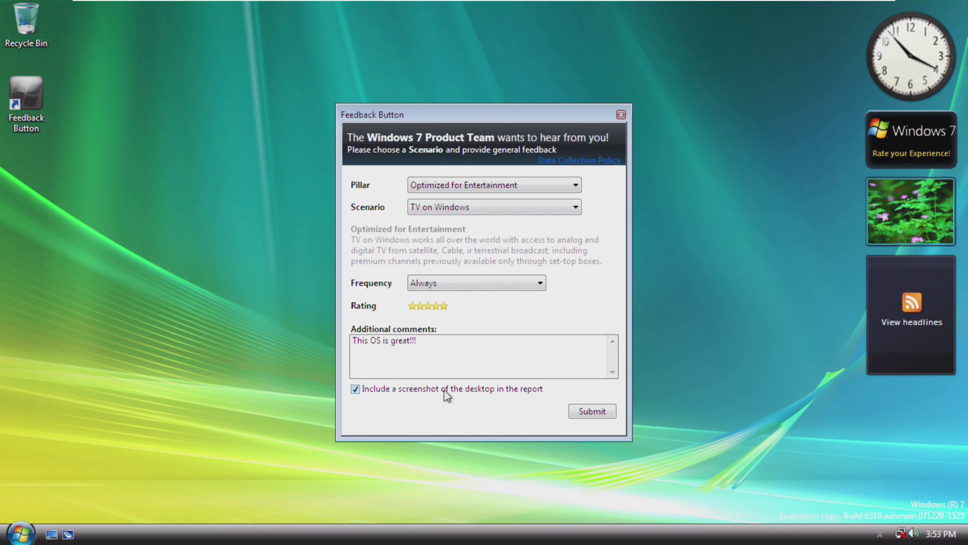
pyautogui.click(574, 409)
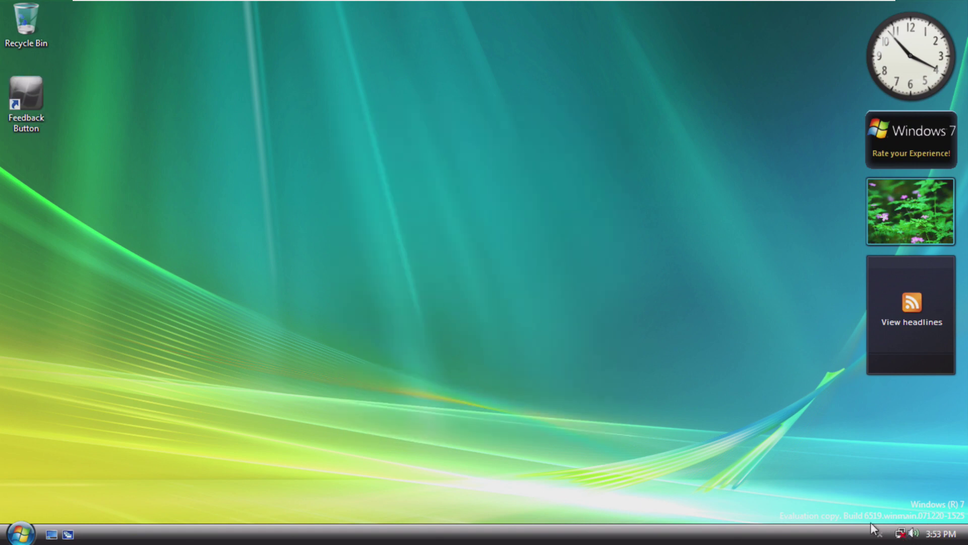
# Step: Reopen the feedback form, view its Data Collection Policy link in the browser, and close both windows
pyautogui.doubleClick(40, 103)
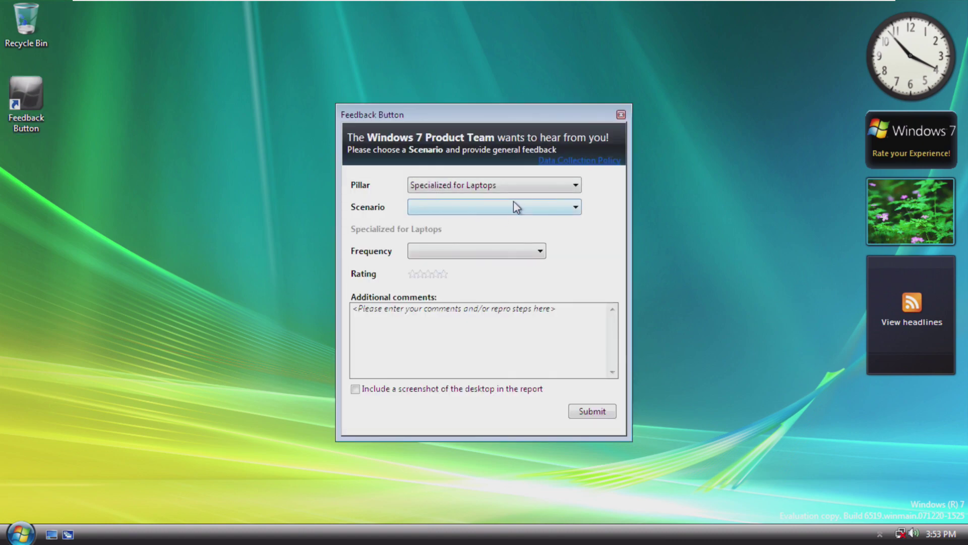
pyautogui.click(572, 161)
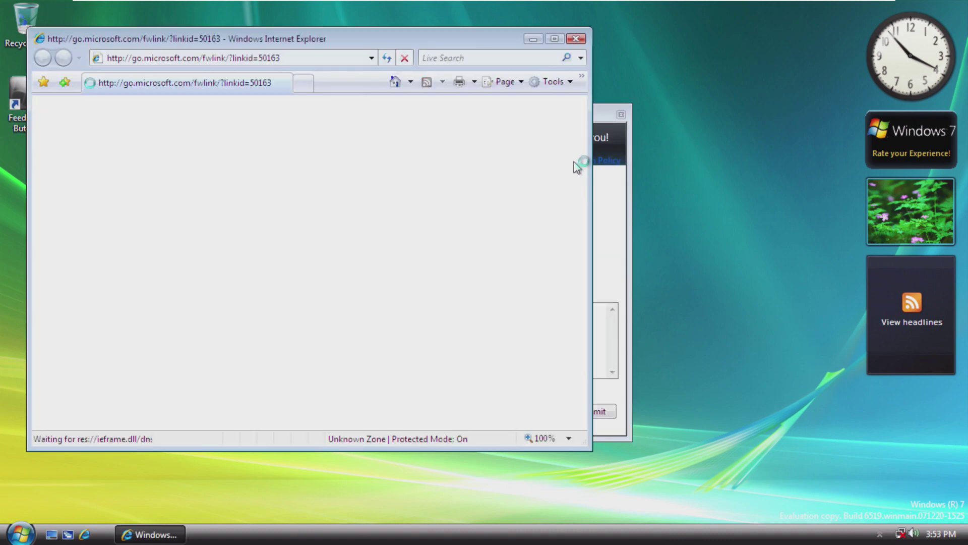
pyautogui.click(575, 39)
pyautogui.click(621, 114)
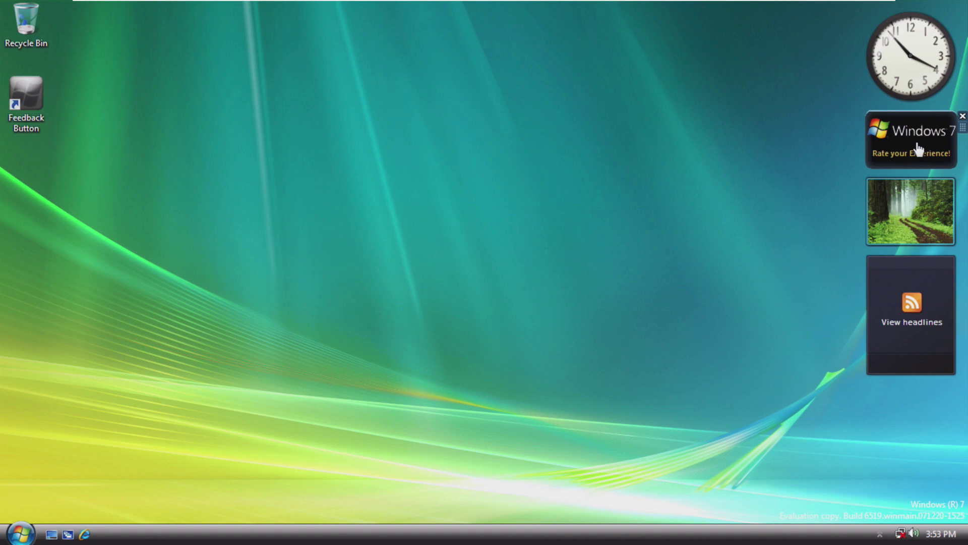
# Step: Compare the Rate your Experience gadget form and its Pillar options with the desktop Feedback Button form, closing both when done
pyautogui.click(883, 152)
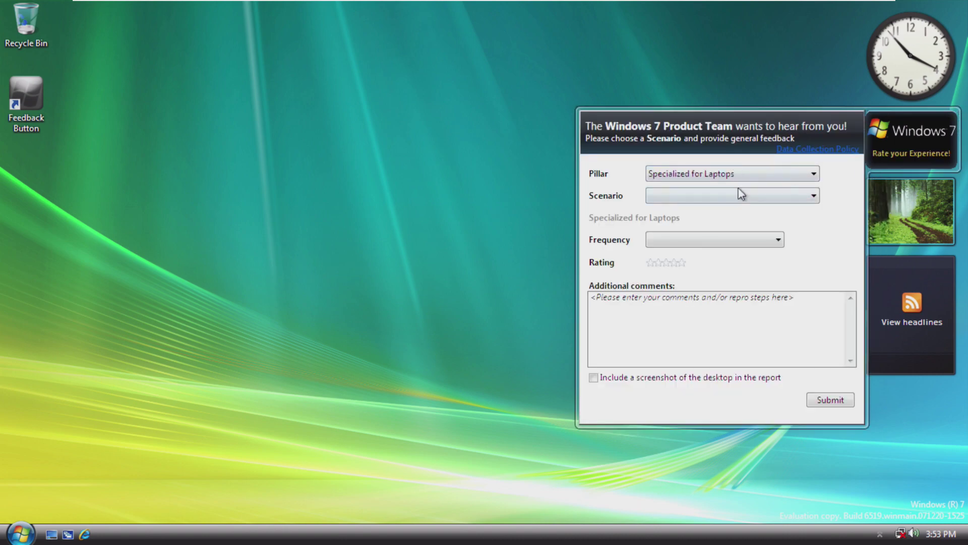
pyautogui.click(738, 174)
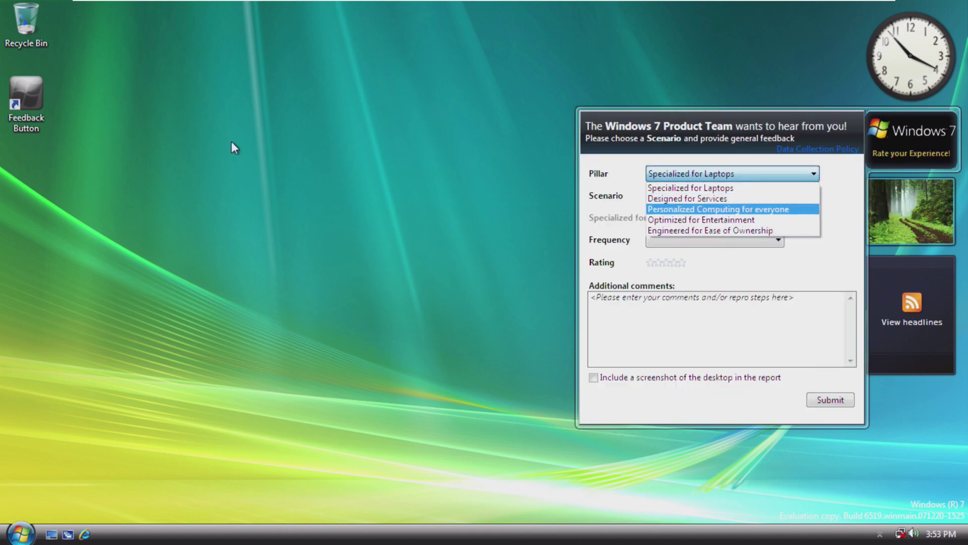
pyautogui.doubleClick(8, 87)
pyautogui.click(442, 185)
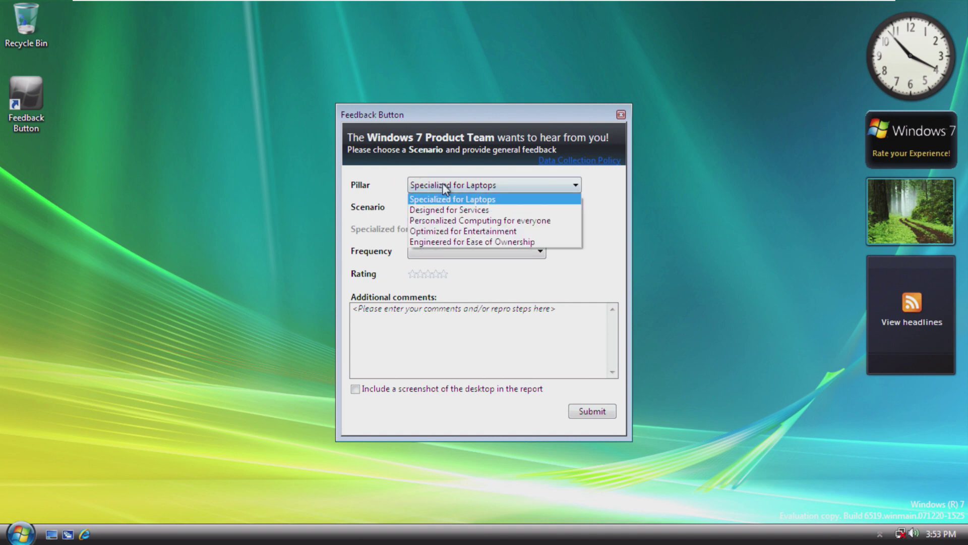
pyautogui.click(443, 183)
pyautogui.click(873, 146)
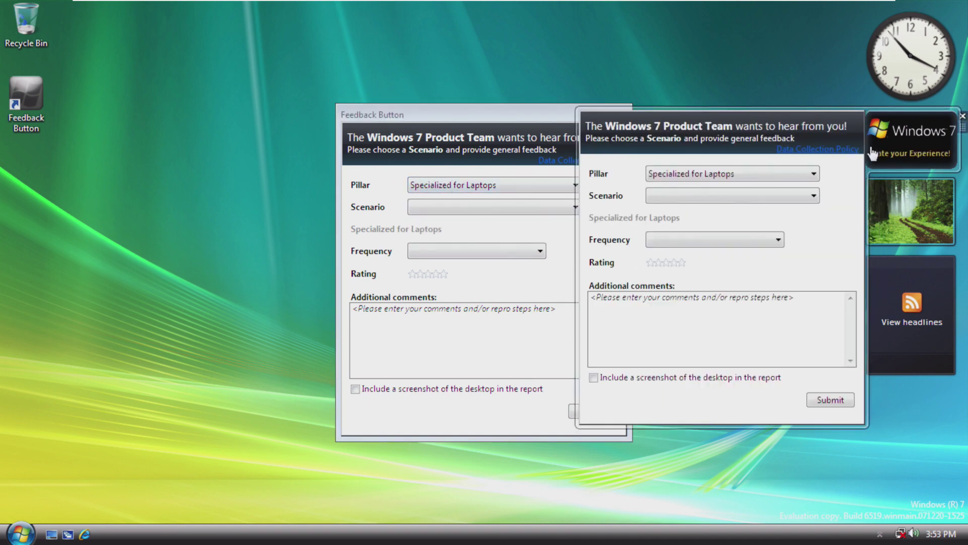
pyautogui.click(503, 111)
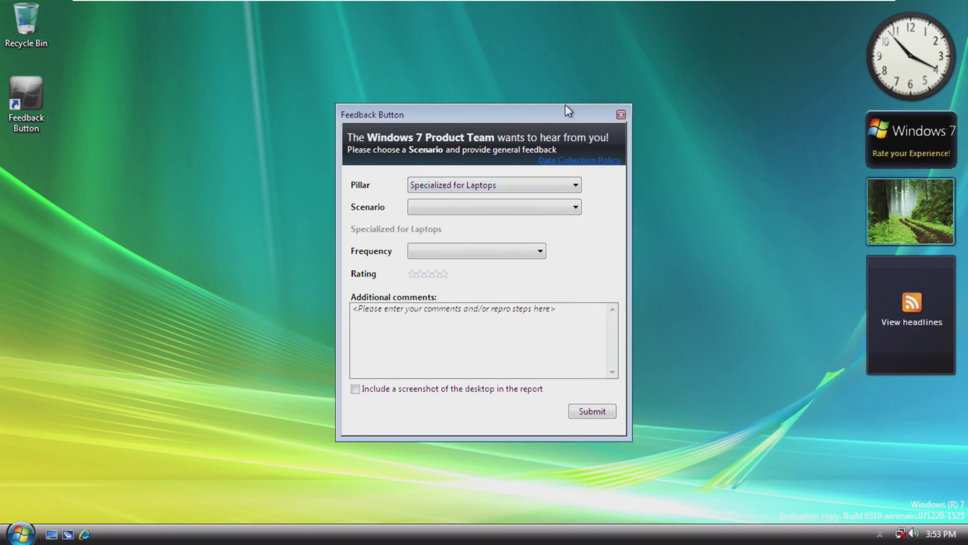
pyautogui.click(620, 116)
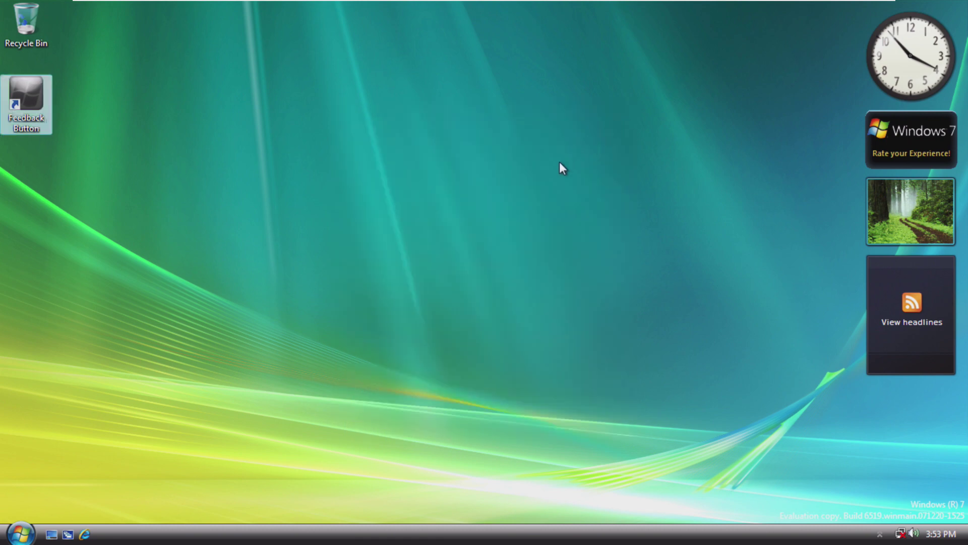
# Step: Open TS Workspace from the installed programs, inspect its Connect to a workspace dialog, and close it without entering a URL
pyautogui.click(20, 533)
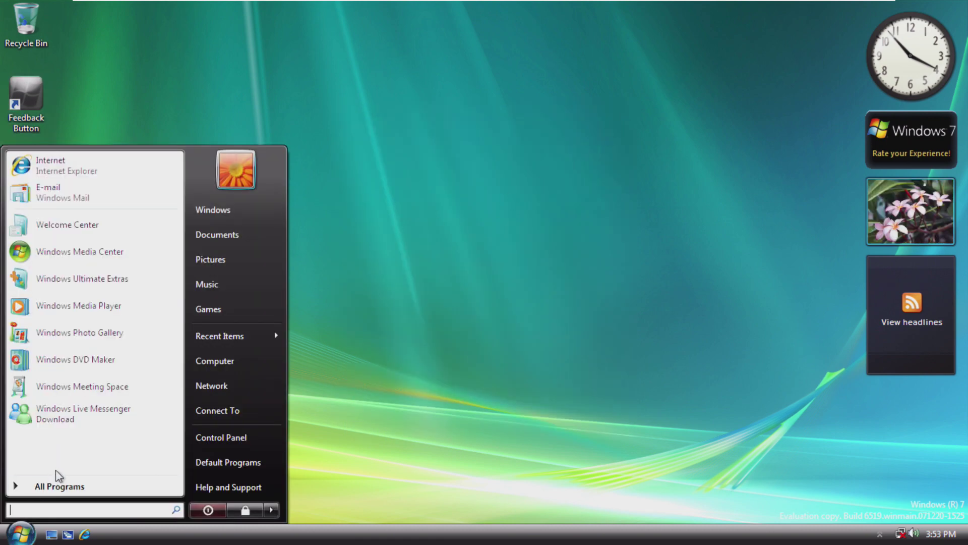
pyautogui.click(57, 485)
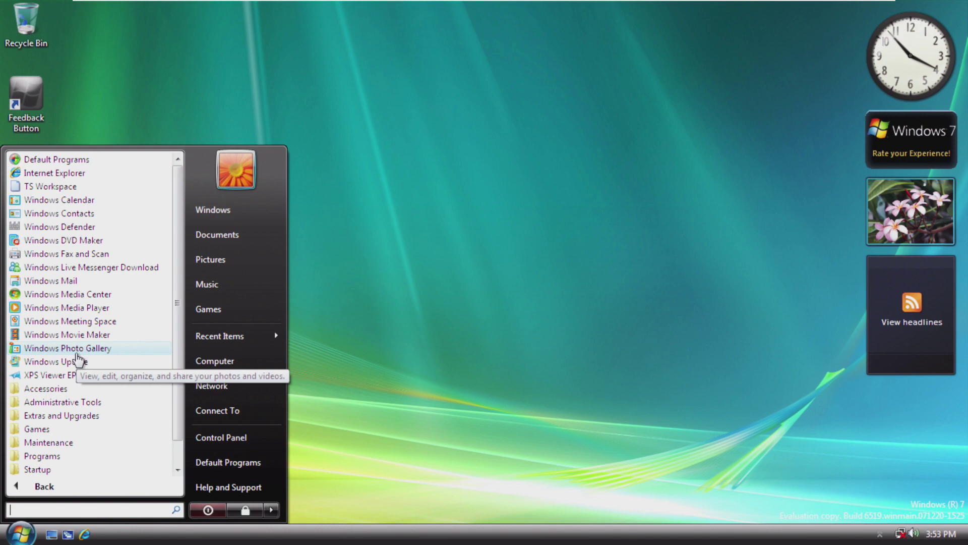
pyautogui.click(96, 186)
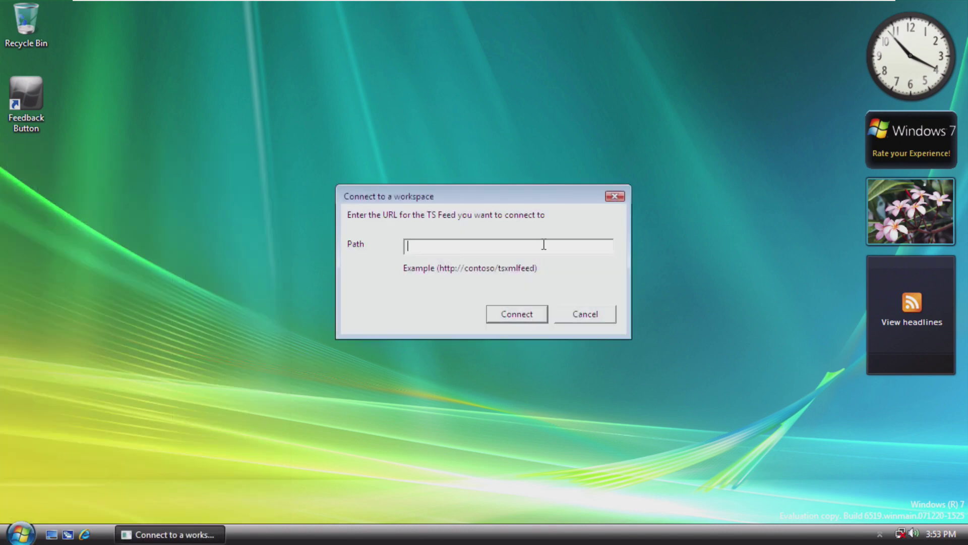
pyautogui.moveTo(440, 200); pyautogui.dragTo(414, 181)
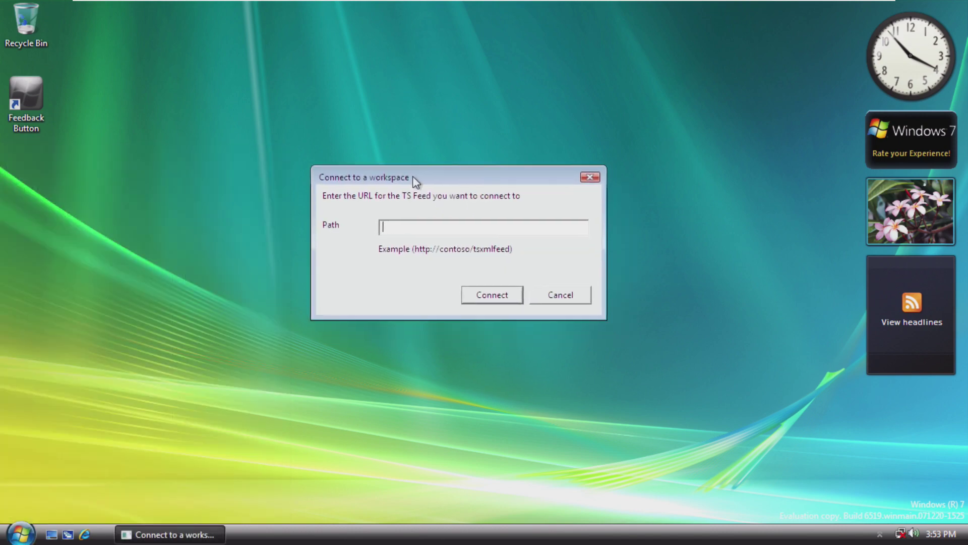
pyautogui.click(510, 296)
pyautogui.click(576, 267)
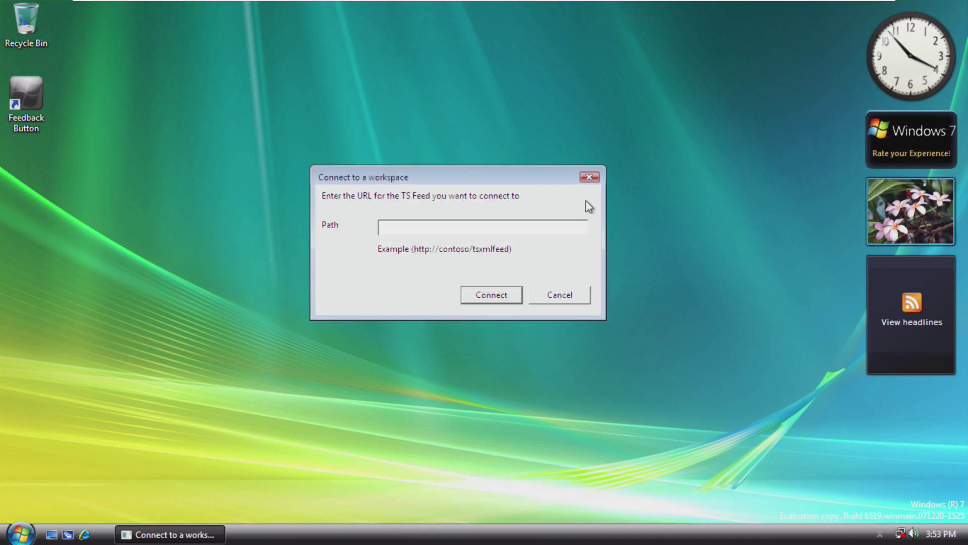
pyautogui.click(588, 177)
# Step: Launch eudcedit from the Accessories programs and open character code E045 for editing
pyautogui.press('super')
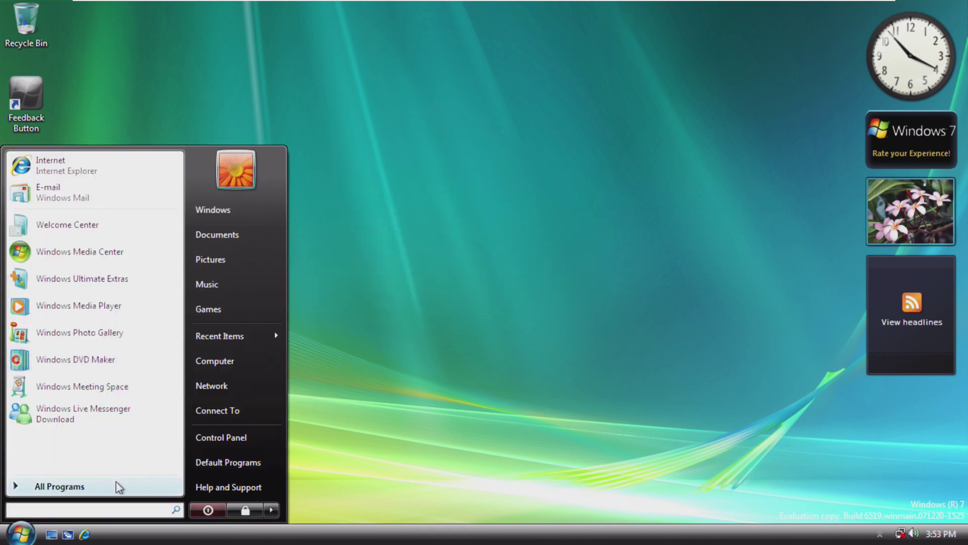
pyautogui.click(114, 481)
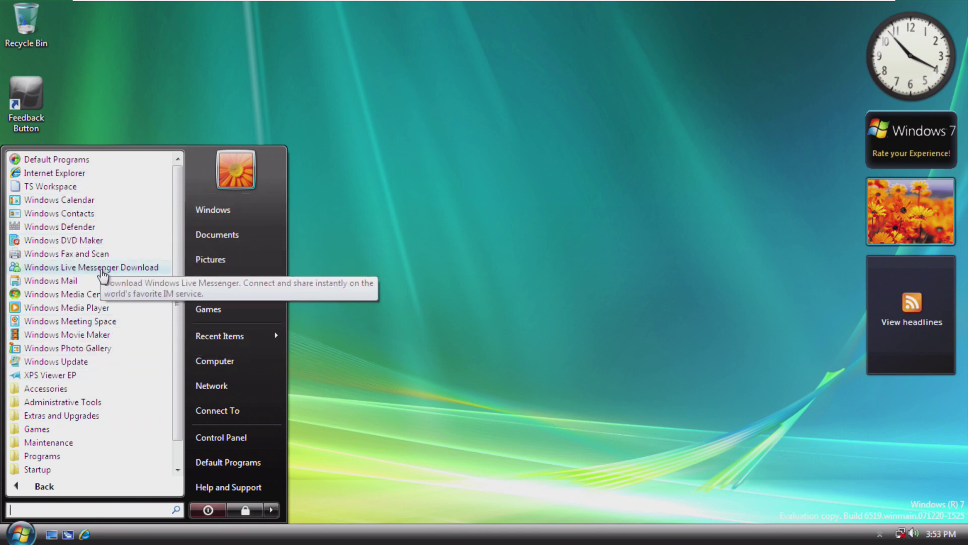
pyautogui.scroll(-1, 101, 360)
pyautogui.click(82, 362)
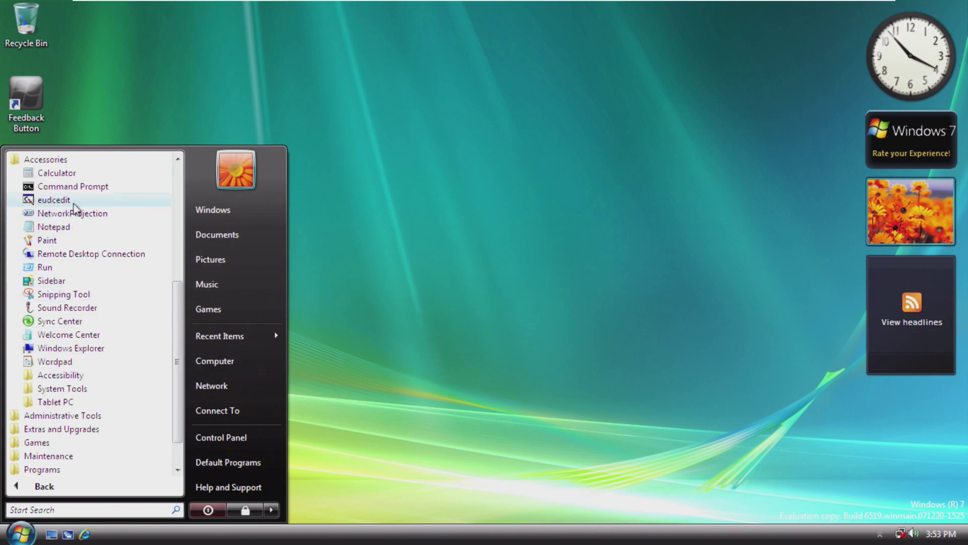
pyautogui.click(53, 200)
pyautogui.click(204, 354)
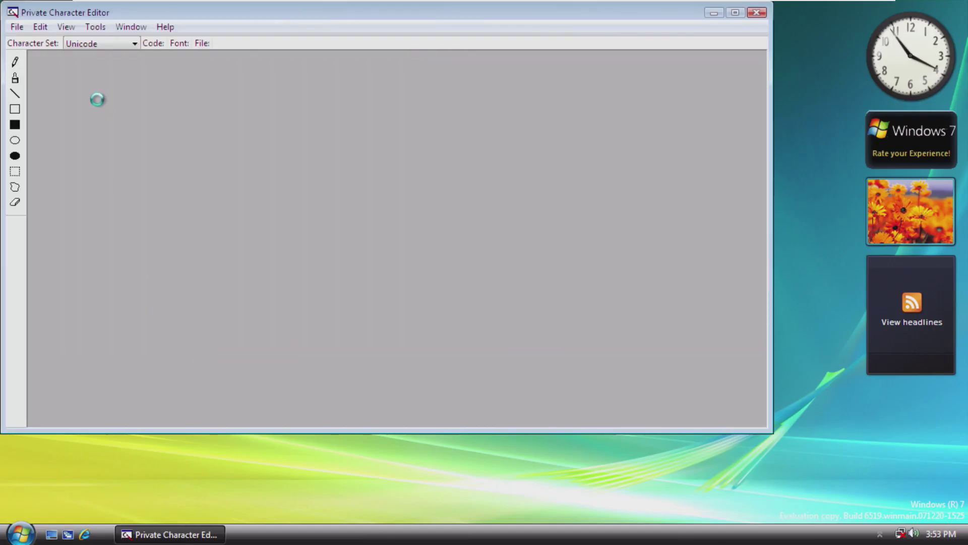
pyautogui.click(346, 220)
pyautogui.click(360, 335)
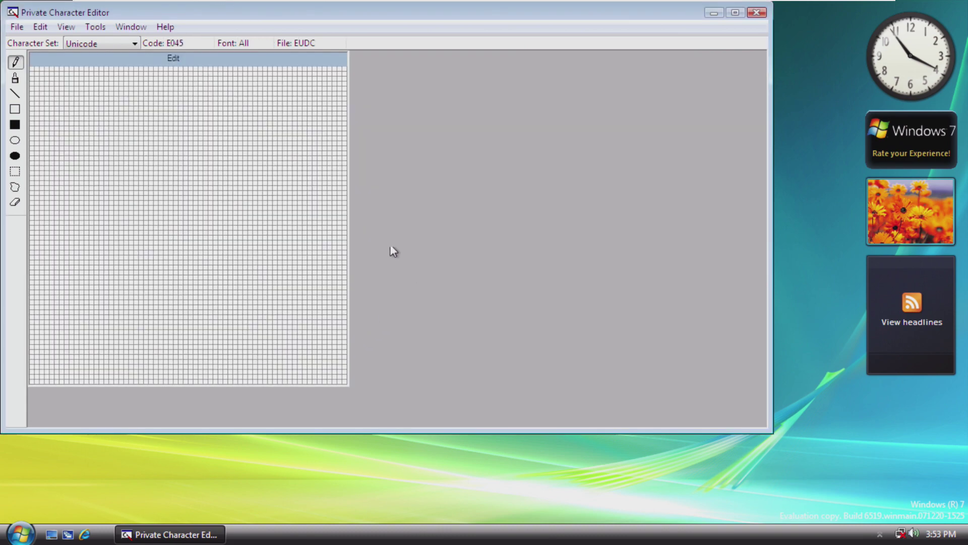
# Step: Draw freehand pencil strokes across the character grid and close the Private Character Editor
pyautogui.moveTo(290, 133); pyautogui.dragTo(285, 218)
pyautogui.moveTo(92, 110)
pyautogui.mouseDown()
pyautogui.moveTo(99, 381)
pyautogui.moveTo(348, 177)
pyautogui.mouseUp()
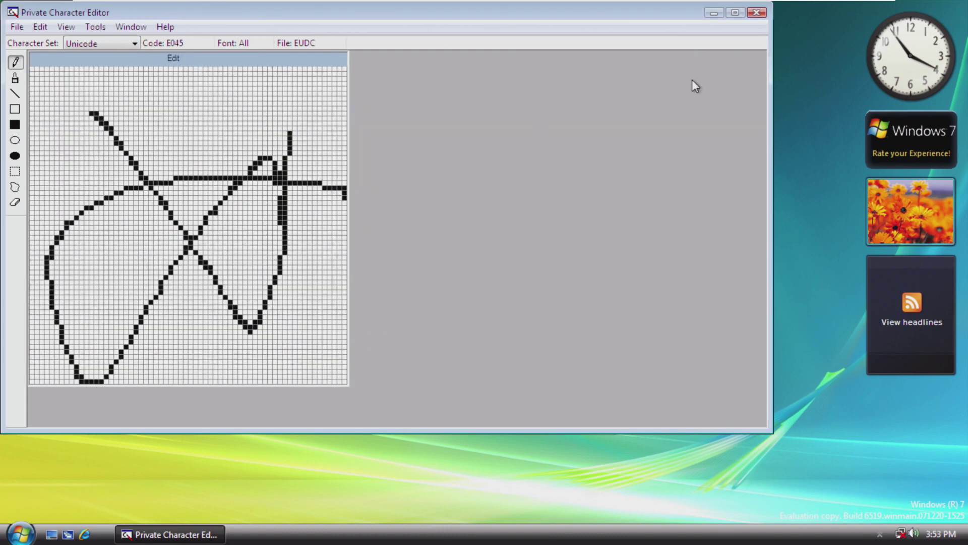
pyautogui.click(756, 12)
pyautogui.click(383, 256)
# Step: Launch NetworkProjection from the Accessories programs
pyautogui.click(21, 533)
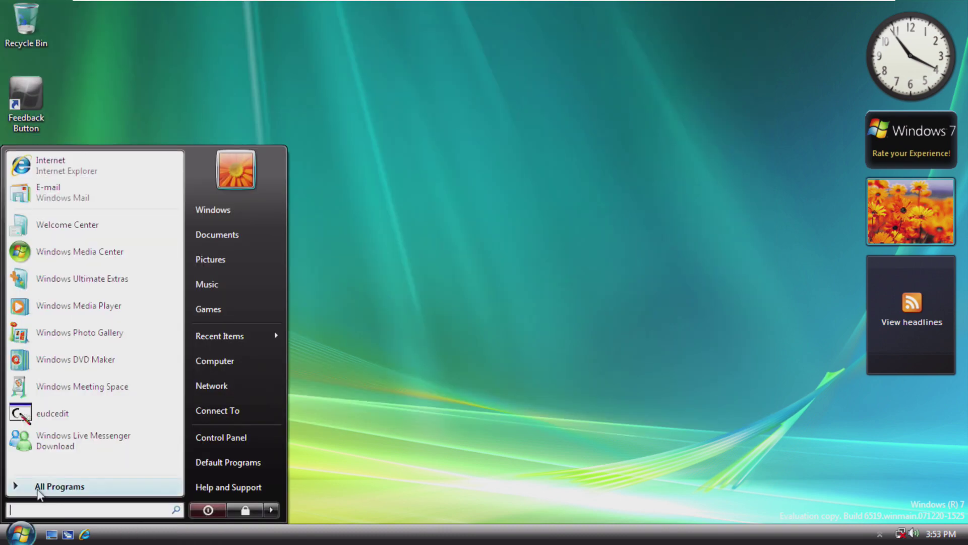
pyautogui.click(41, 487)
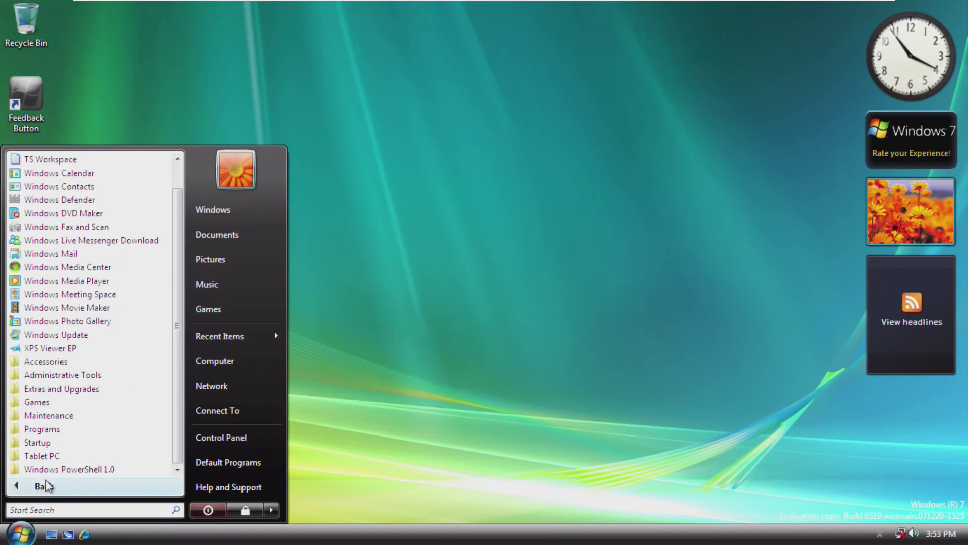
pyautogui.click(53, 361)
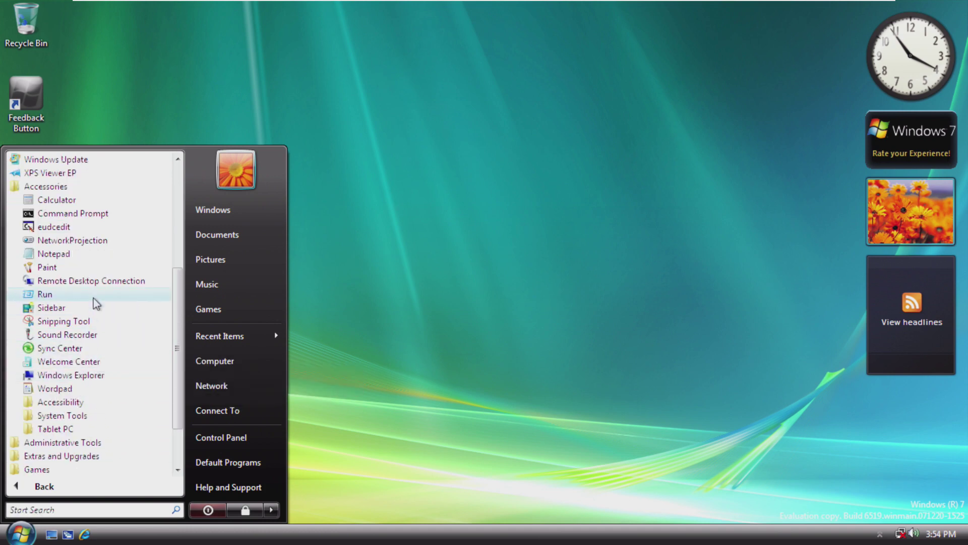
pyautogui.click(105, 241)
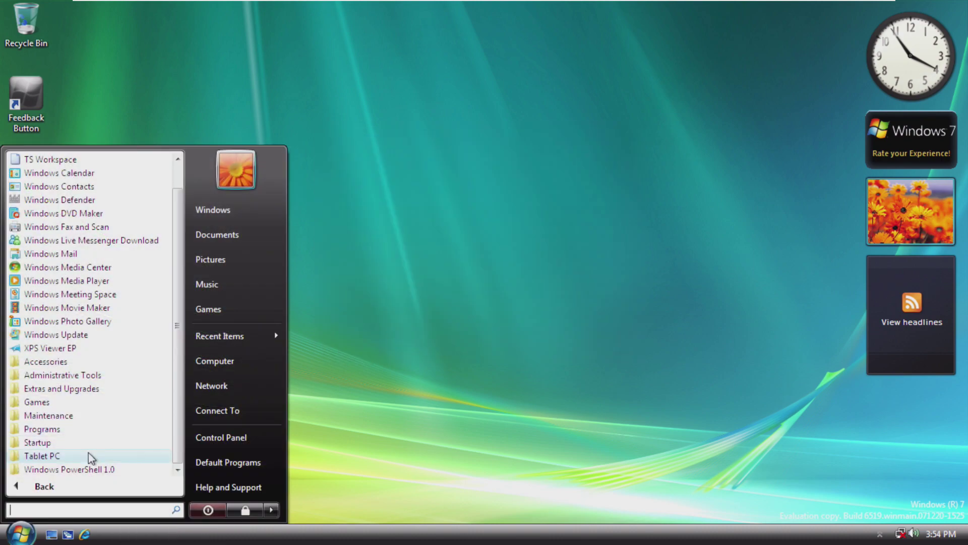
# Step: Examine the programs listed under Accessories, including Accessibility, System Tools and Tablet PC, and those under Administrative Tools
pyautogui.scroll(1, 83, 441)
pyautogui.click(75, 388)
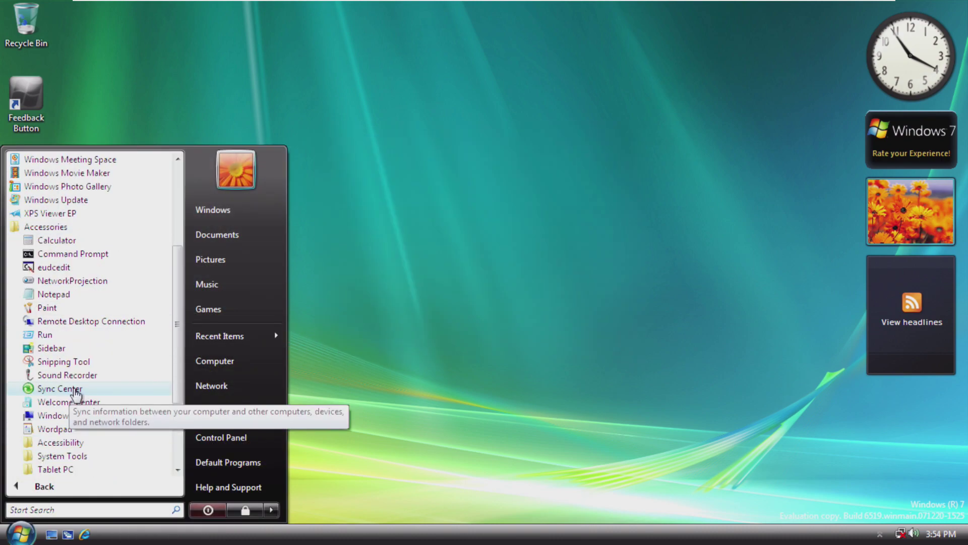
pyautogui.scroll(-1, 75, 391)
pyautogui.click(78, 402)
pyautogui.scroll(-2, 78, 402)
pyautogui.click(79, 402)
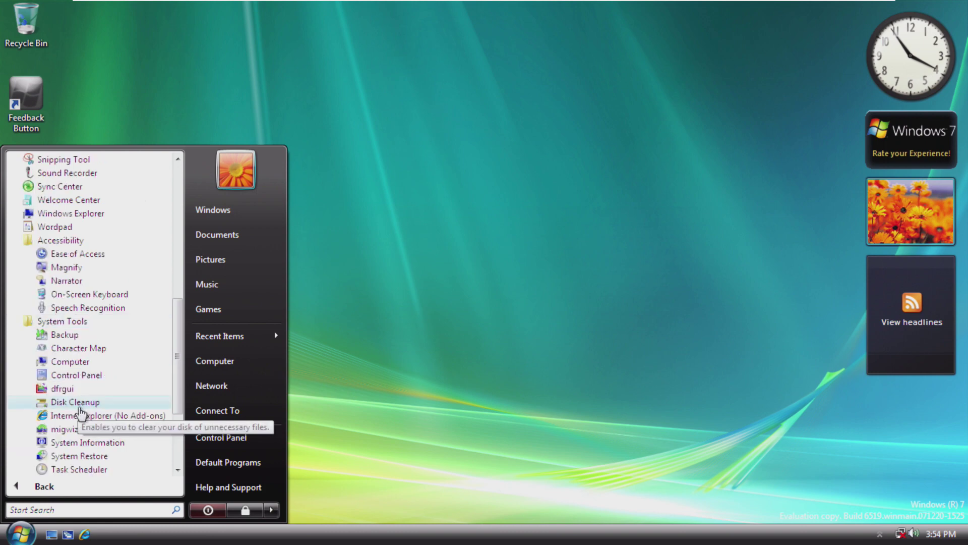
pyautogui.scroll(-2, 78, 403)
pyautogui.click(78, 401)
pyautogui.scroll(-1, 81, 403)
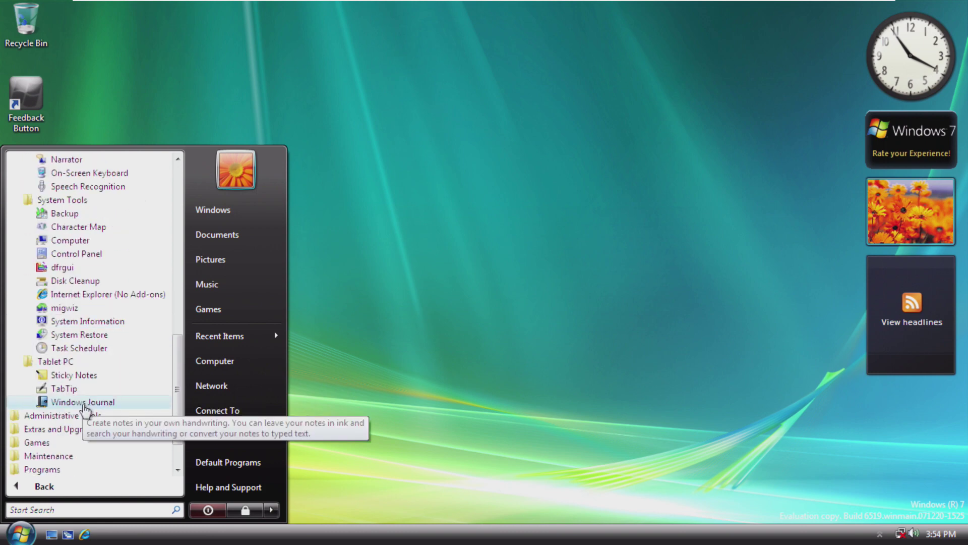
pyautogui.click(80, 415)
pyautogui.scroll(-3, 83, 421)
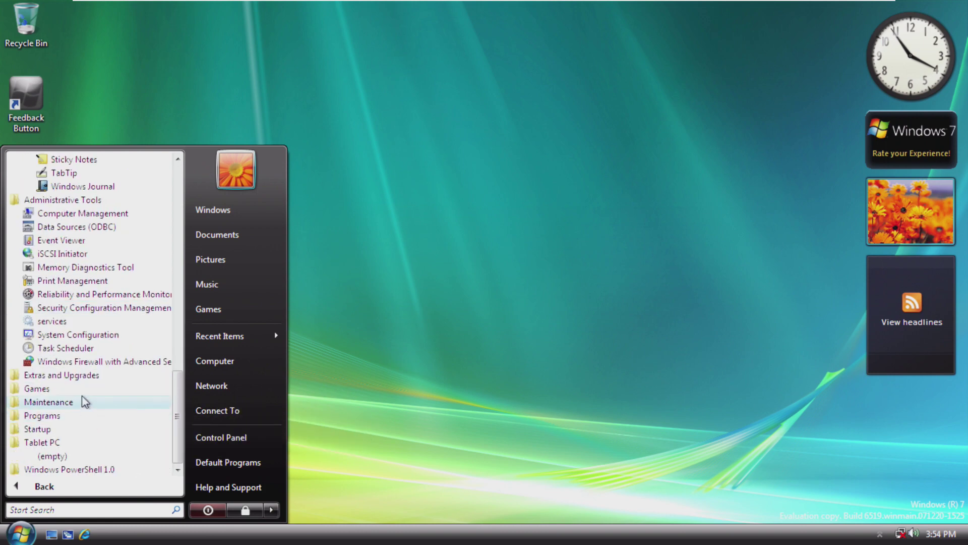
# Step: Open Windows Ultimate Extras from Extras and Upgrades, view the Windows Update page, and close it
pyautogui.click(83, 376)
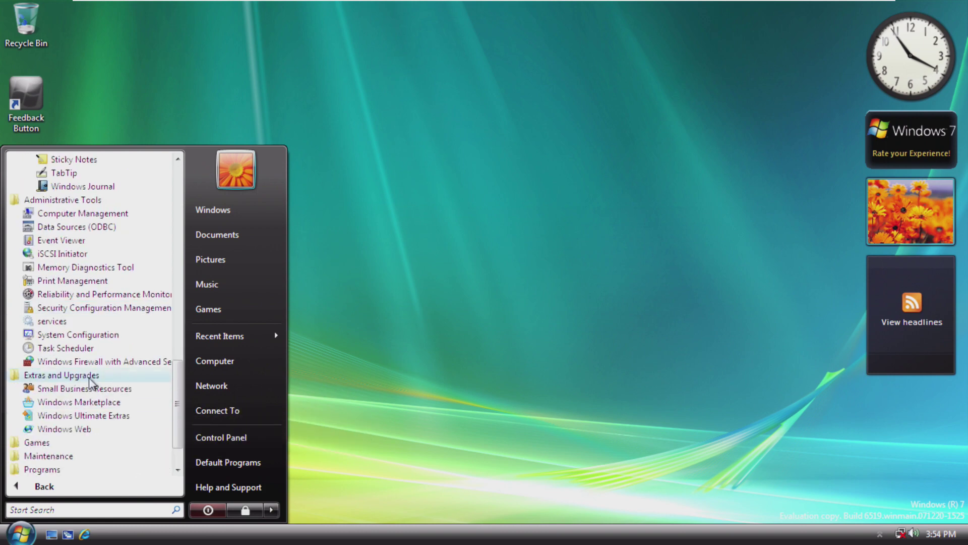
pyautogui.click(104, 416)
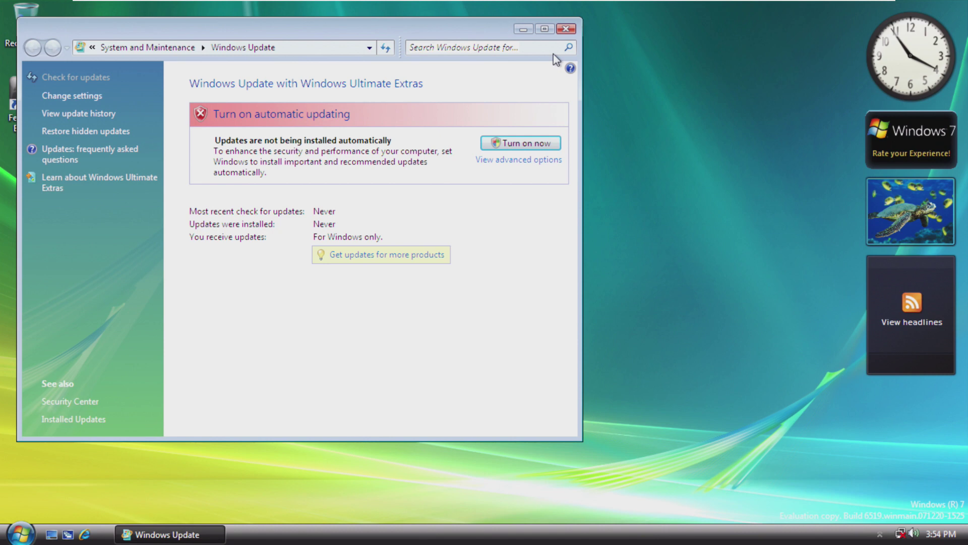
pyautogui.click(566, 29)
# Step: Expand the Games folder in the full program list and examine the bundled games
pyautogui.press('super')
pyautogui.click(61, 485)
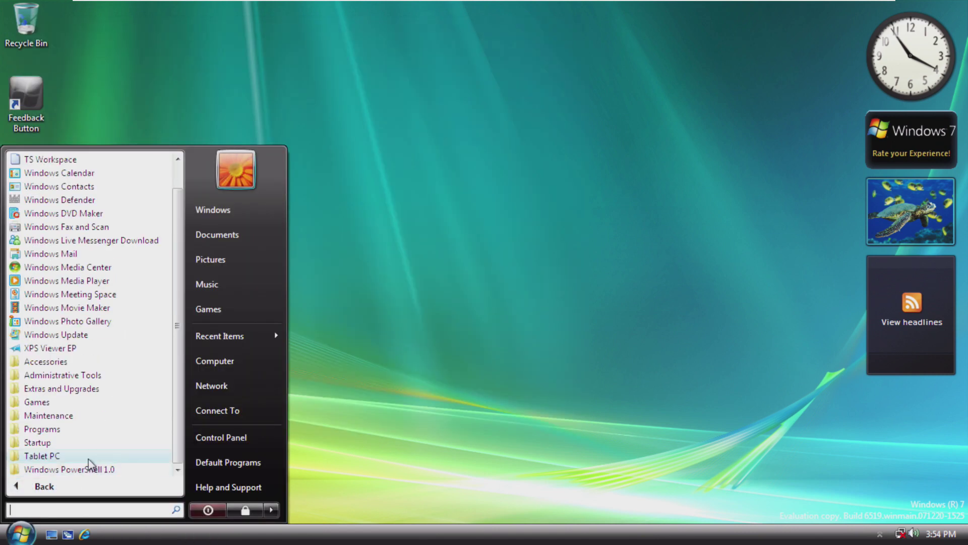
pyautogui.click(94, 401)
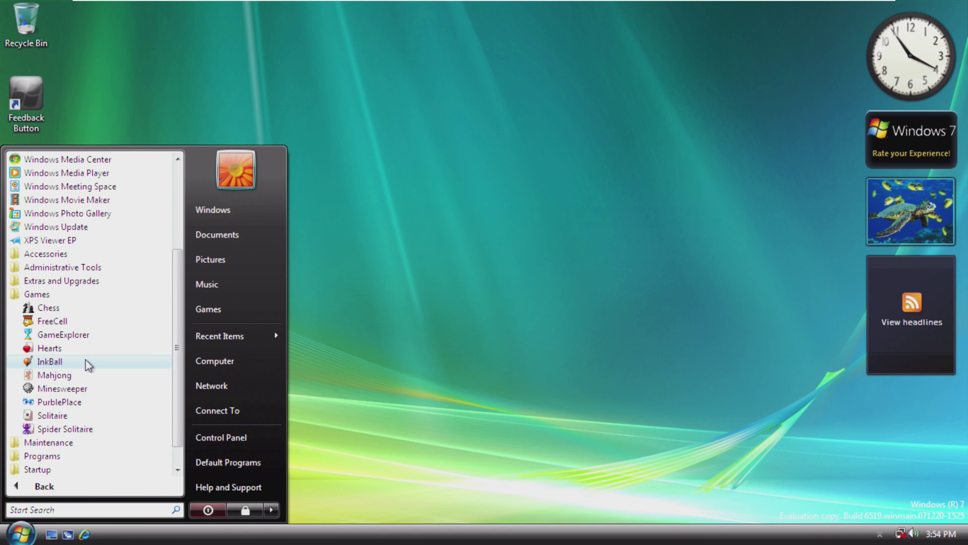
pyautogui.scroll(-1, 91, 368)
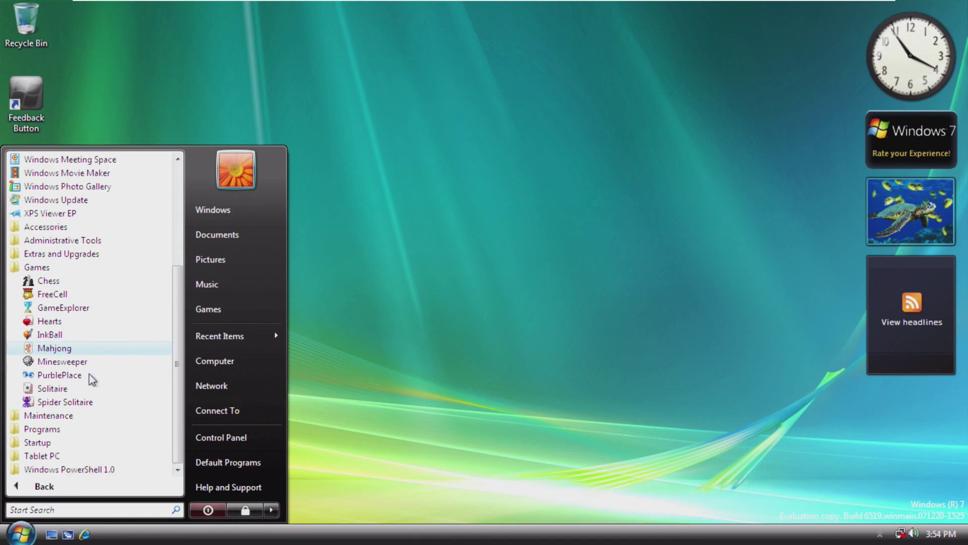
# Step: Expand the Programs folder and examine the nested programs and folders it contains
pyautogui.click(59, 423)
pyautogui.scroll(-2, 66, 421)
pyautogui.click(65, 429)
pyautogui.scroll(-1, 67, 410)
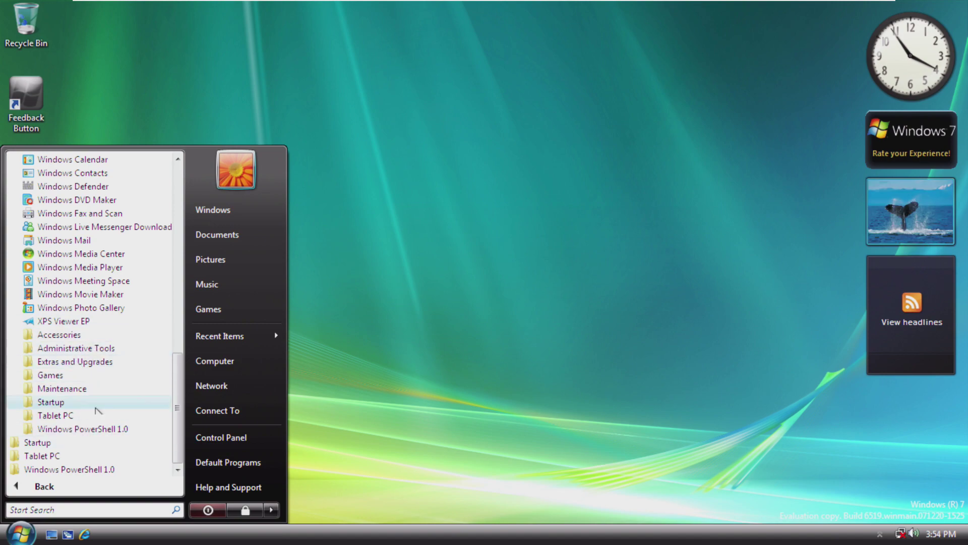
pyautogui.scroll(13, 103, 423)
pyautogui.scroll(-5, 99, 404)
pyautogui.scroll(-8, 81, 383)
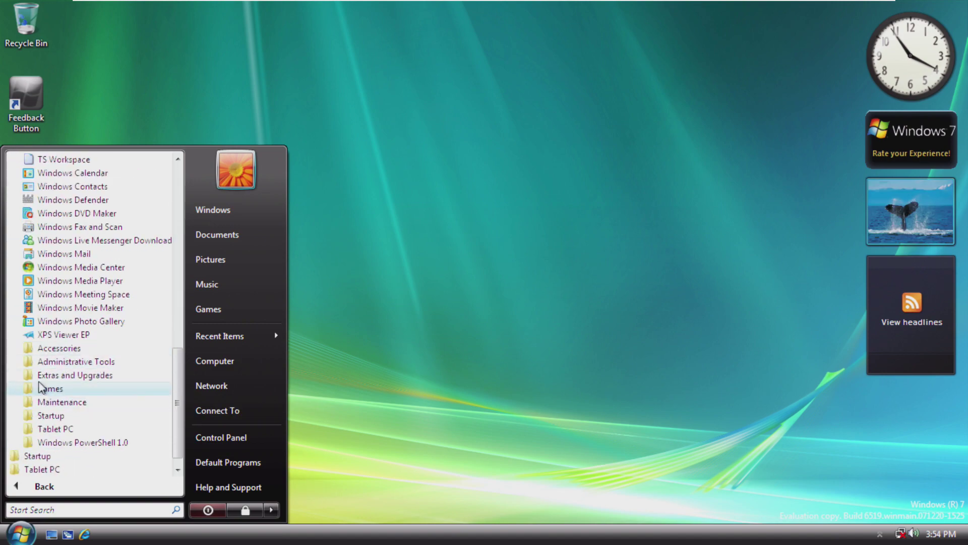
pyautogui.scroll(-1, 60, 428)
# Step: Launch Windows PowerShell from the nested Windows PowerShell 1.0 folder and move its window toward the middle of the desktop
pyautogui.click(59, 429)
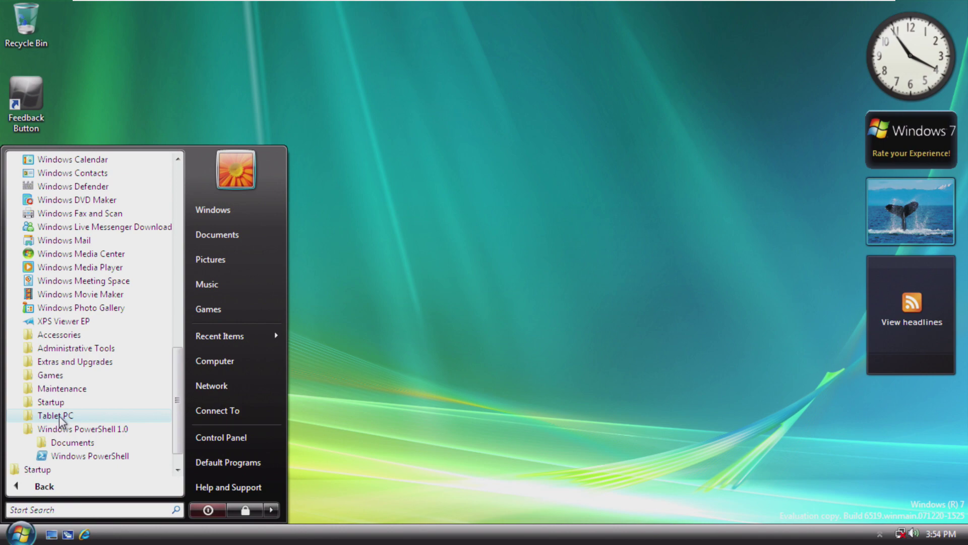
pyautogui.click(70, 430)
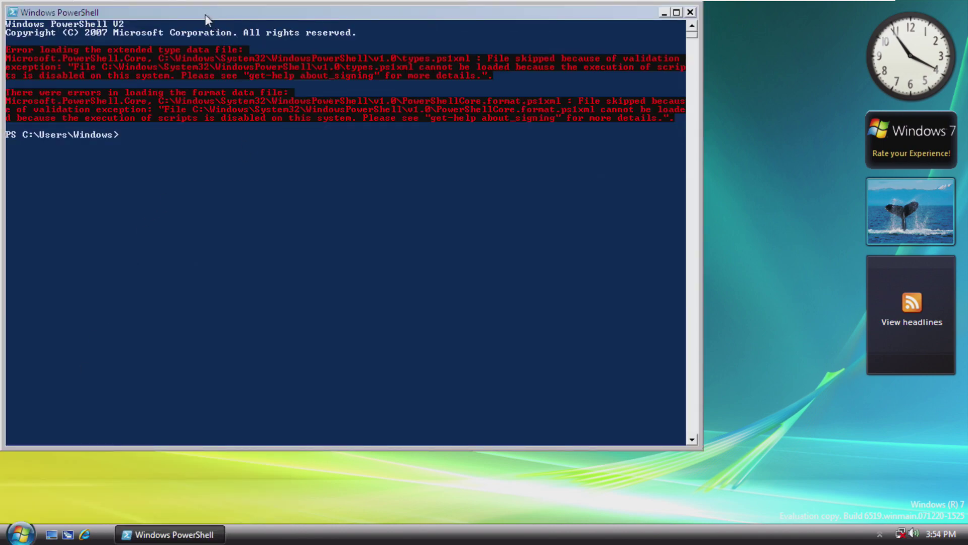
pyautogui.moveTo(205, 14); pyautogui.dragTo(294, 49)
pyautogui.click(232, 178)
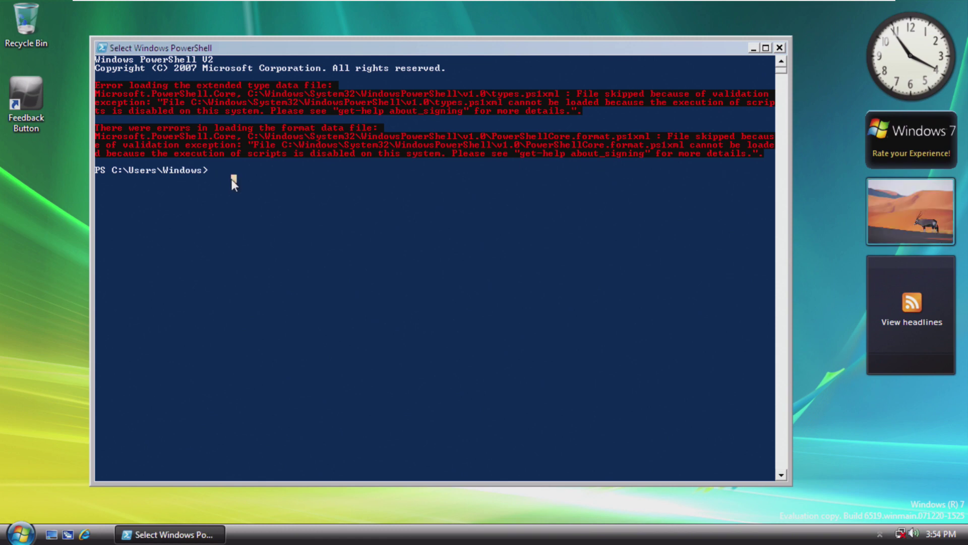
# Step: Leave PowerShell and expand the Windows PowerShell 1.0 and Startup folders in the full program list to examine their contents
pyautogui.press('Return')
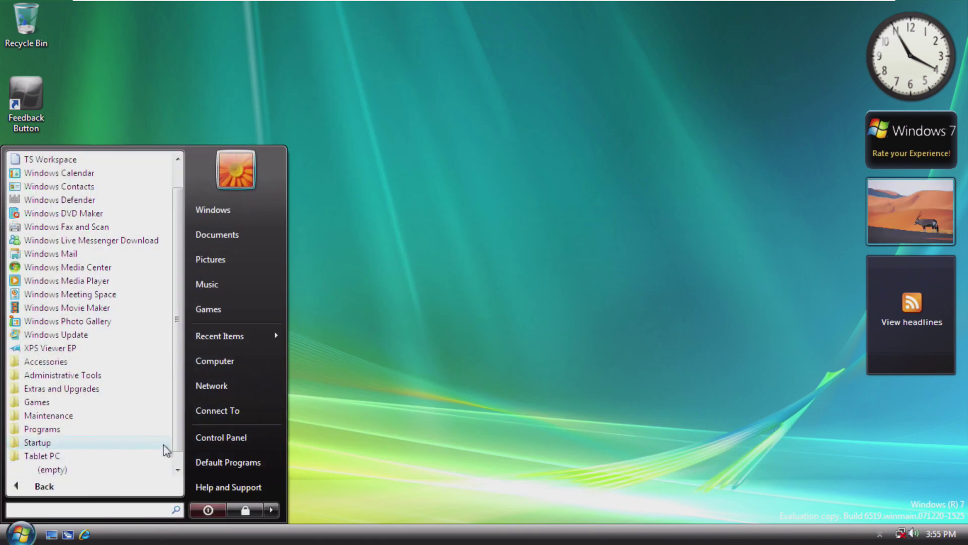
pyautogui.scroll(-1, 162, 447)
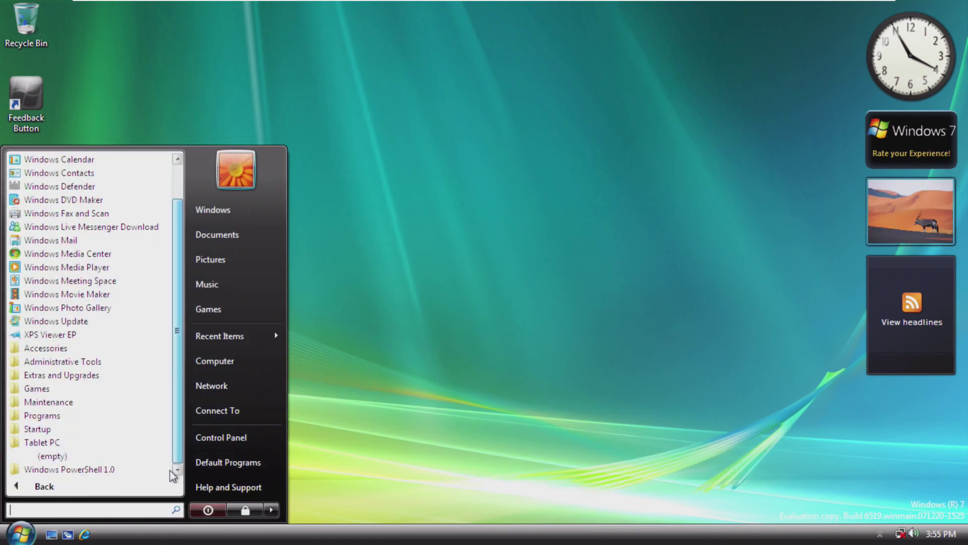
pyautogui.click(123, 473)
pyautogui.click(87, 405)
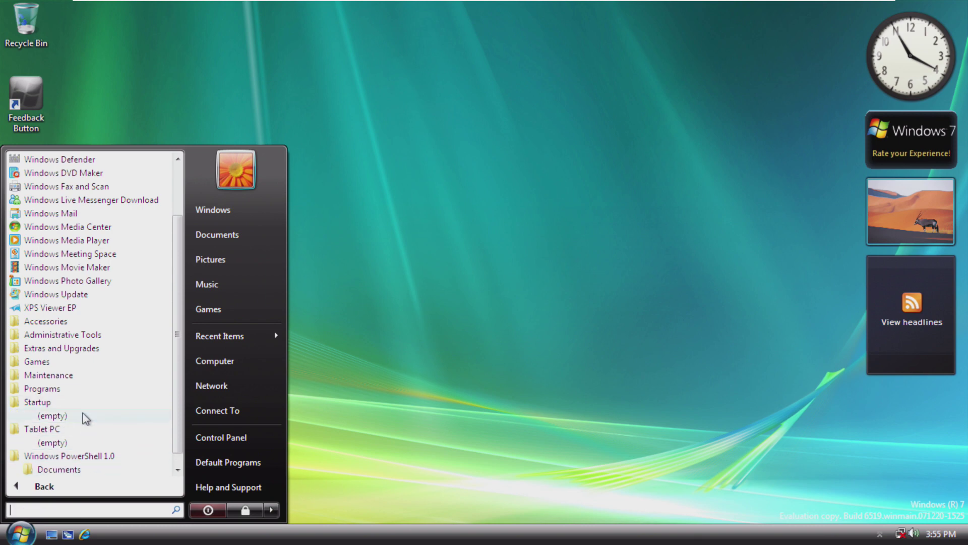
# Step: Open Computer, view the folders on Local Disk (C:), move the window toward the middle, and close it
pyautogui.click(227, 364)
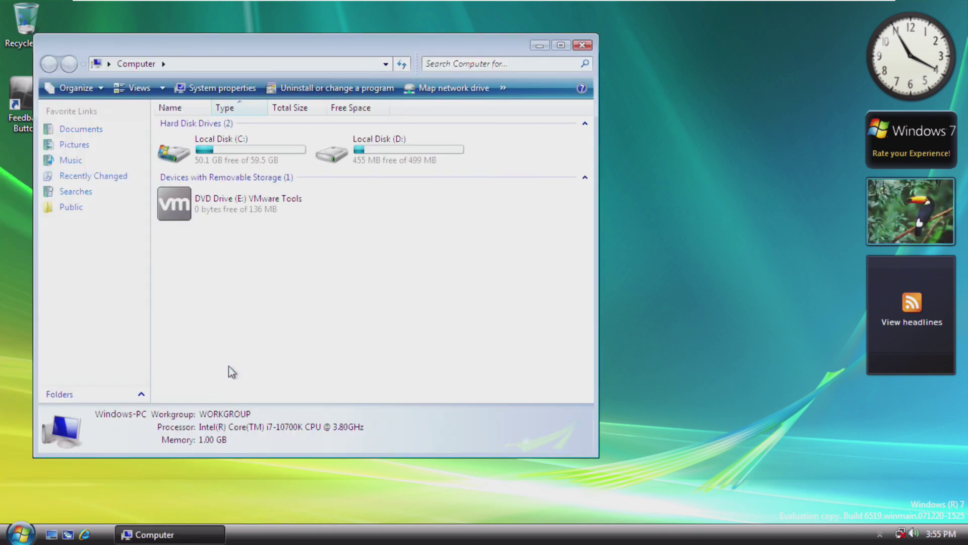
pyautogui.doubleClick(267, 150)
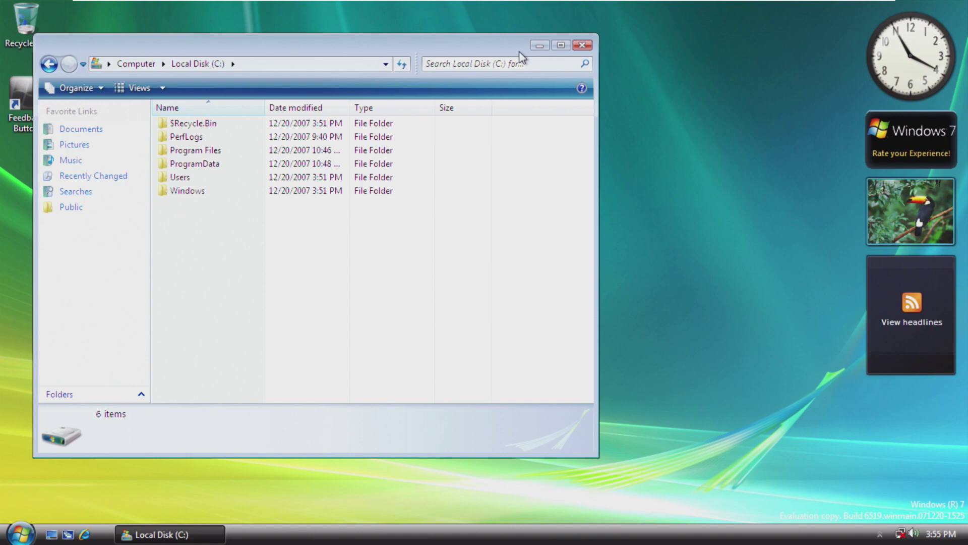
pyautogui.moveTo(519, 51); pyautogui.dragTo(646, 83)
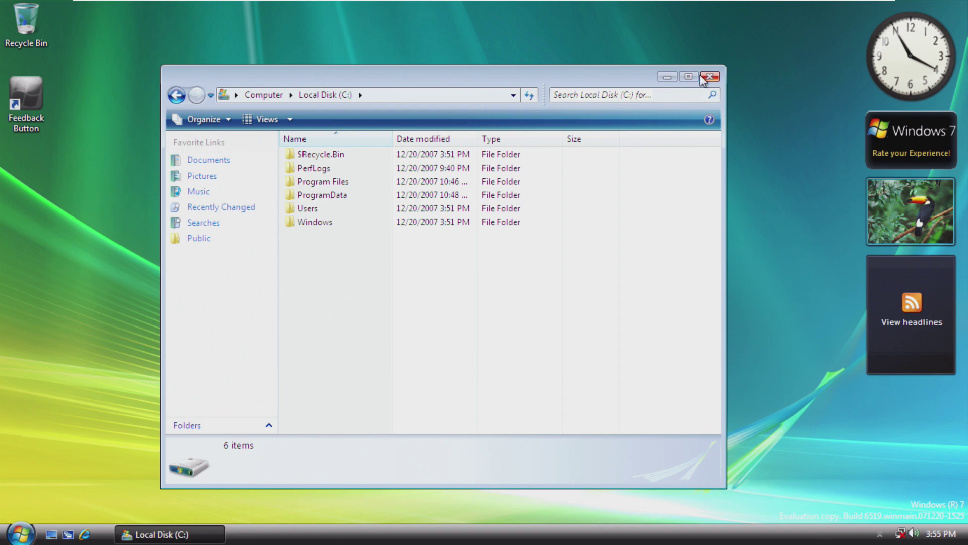
pyautogui.doubleClick(726, 75)
pyautogui.click(941, 6)
pyautogui.hotkey('alt', 'F4')
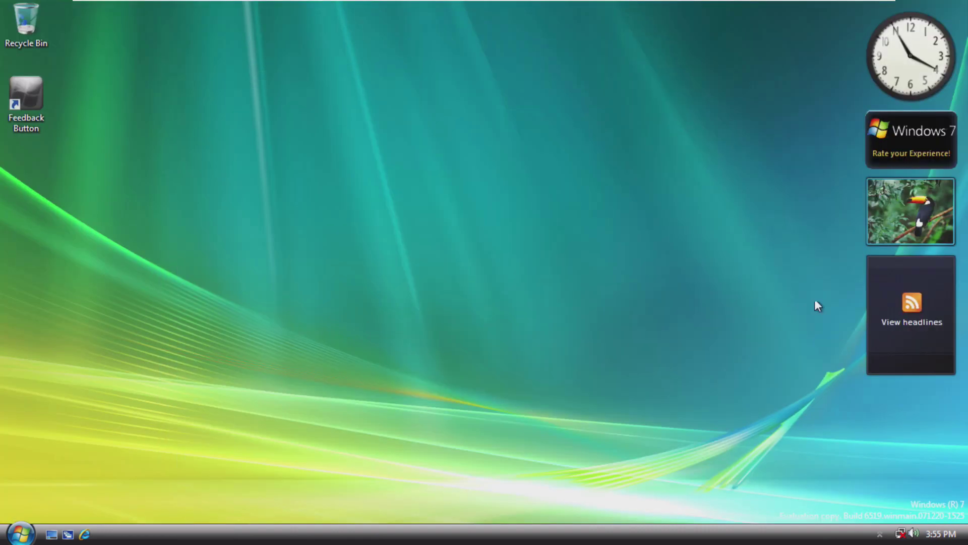
# Step: Reveal the hidden notification icons, open their customization settings, and dismiss the dialog
pyautogui.click(879, 535)
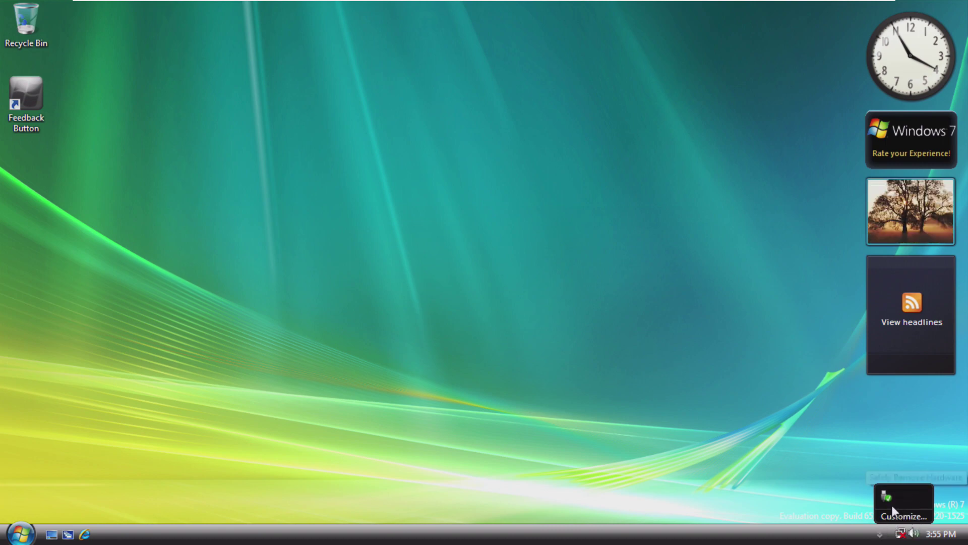
pyautogui.click(903, 516)
pyautogui.click(246, 231)
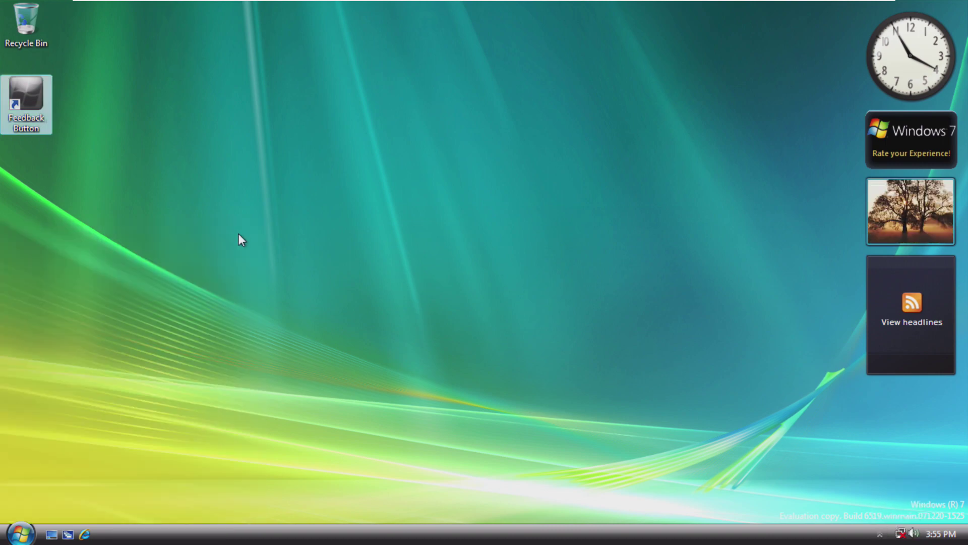
# Step: Browse the Windows Wallpapers in Desktop Background, apply the fifth Light Auras picture, and close Personalization
pyautogui.rightClick(214, 253)
pyautogui.click(267, 424)
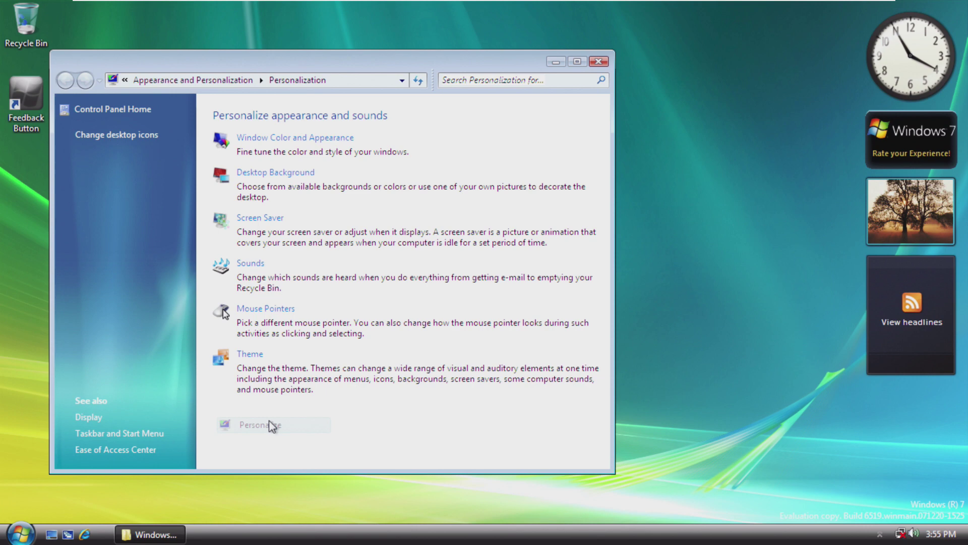
pyautogui.click(266, 173)
pyautogui.scroll(-3, 288, 262)
pyautogui.scroll(-3, 292, 265)
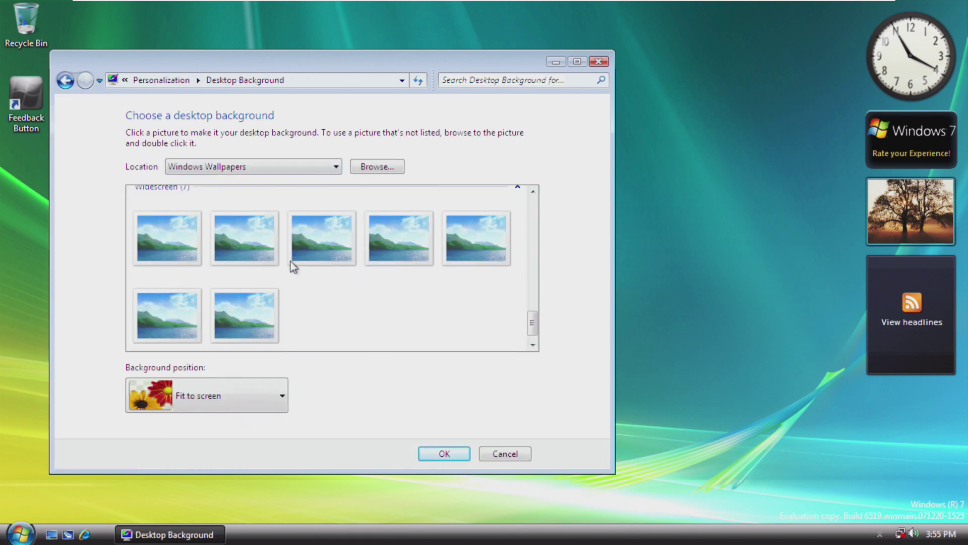
pyautogui.scroll(5, 292, 306)
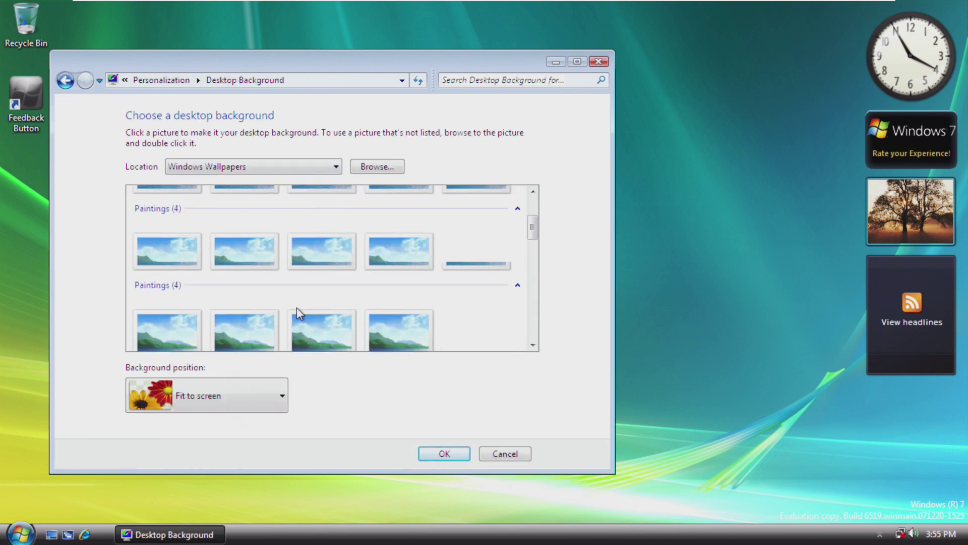
pyautogui.scroll(-6, 255, 290)
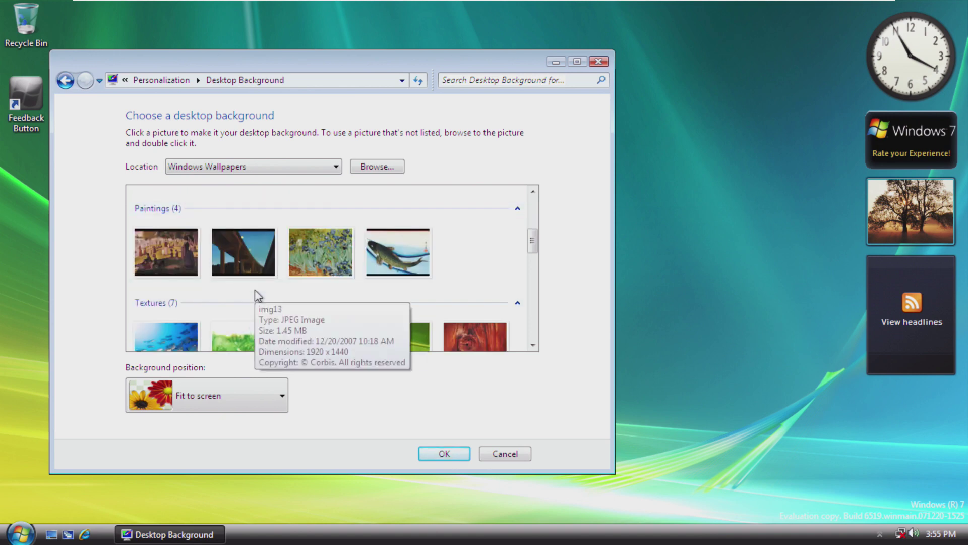
pyautogui.scroll(9, 255, 291)
pyautogui.scroll(-3, 393, 274)
pyautogui.click(480, 258)
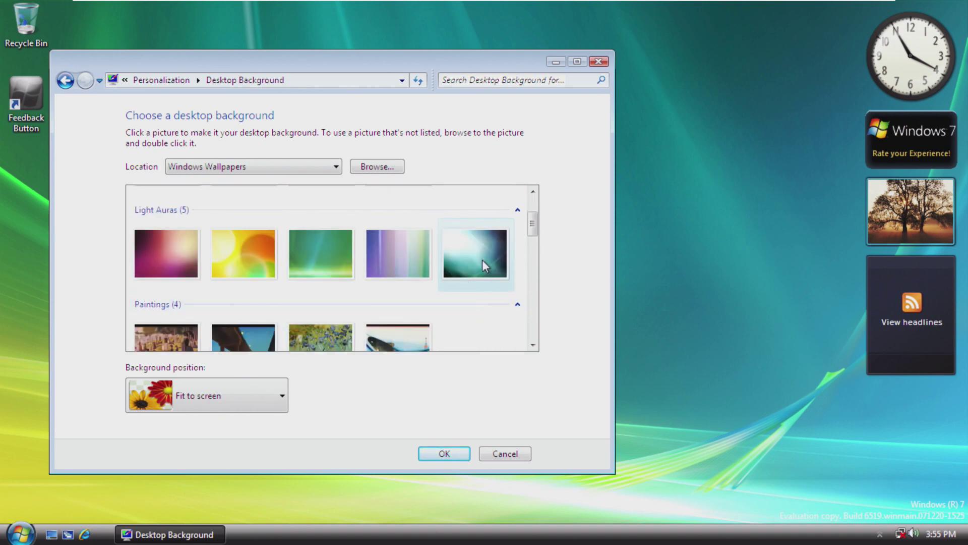
pyautogui.click(443, 454)
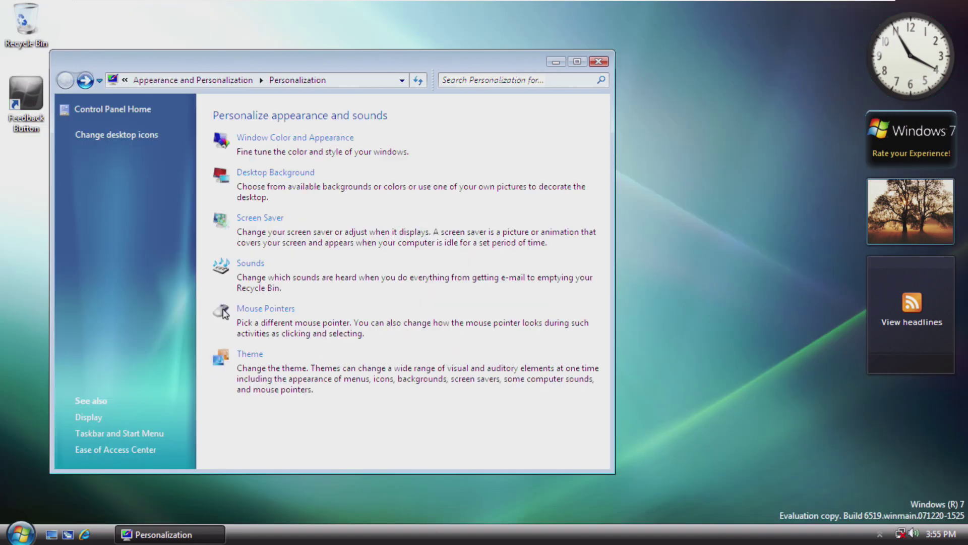
pyautogui.click(599, 62)
# Step: Reopen Personalization, preview the Windows Logo screen saver, and close Screen Saver Settings with Windows Logo selected
pyautogui.moveTo(451, 123); pyautogui.dragTo(377, 221)
pyautogui.rightClick(372, 290)
pyautogui.click(403, 460)
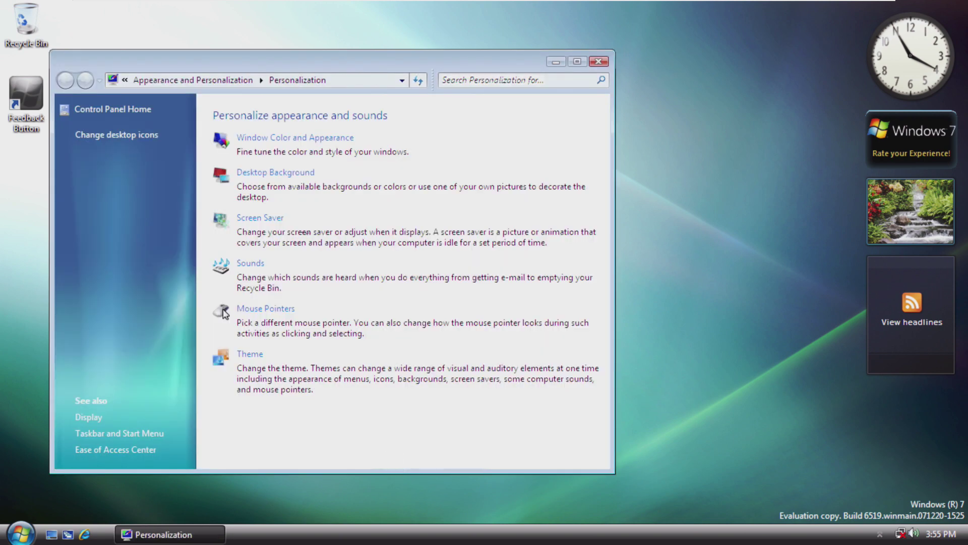
pyautogui.click(259, 218)
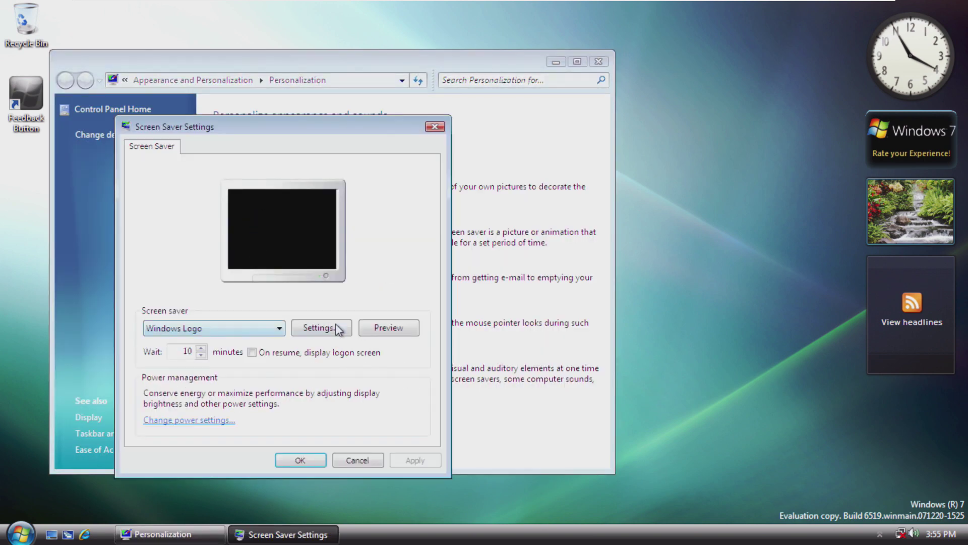
pyautogui.click(388, 327)
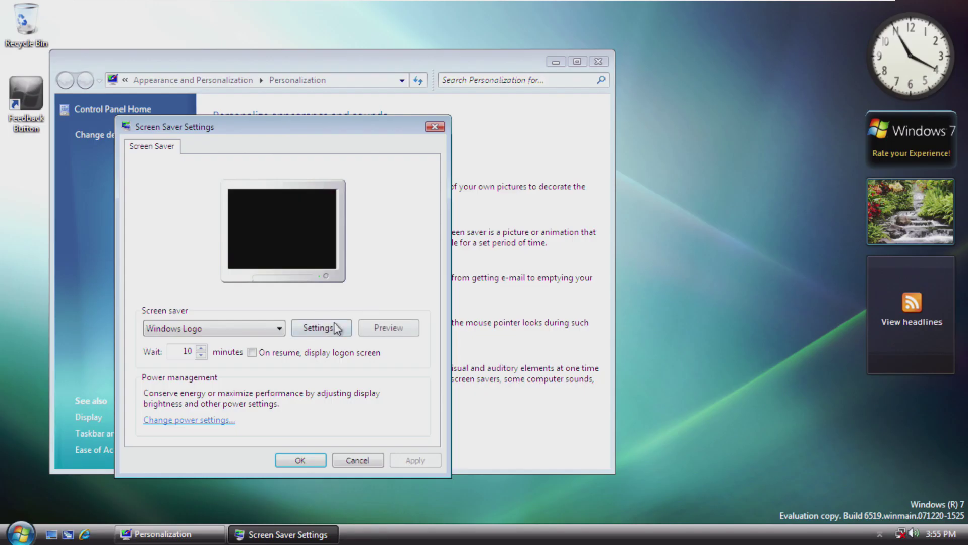
pyautogui.click(258, 328)
pyautogui.click(275, 427)
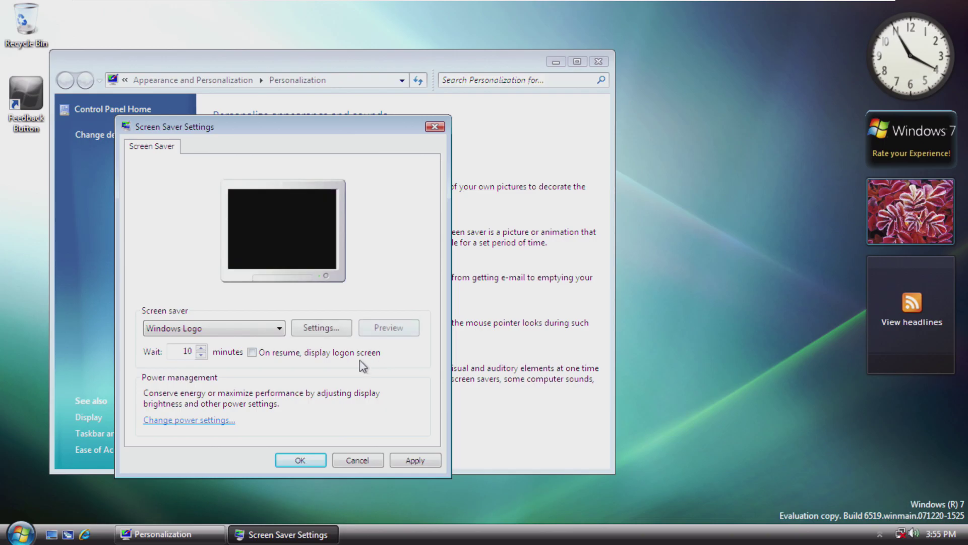
pyautogui.click(298, 459)
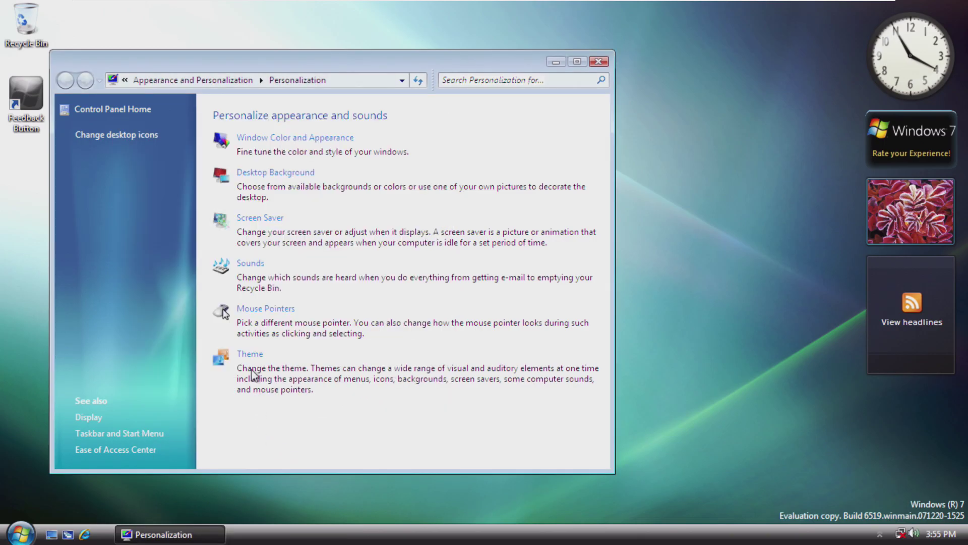
# Step: Preview the Windows Vista and Windows Classic themes in Theme Settings, and close Personalization without applying either
pyautogui.click(250, 354)
pyautogui.click(133, 113)
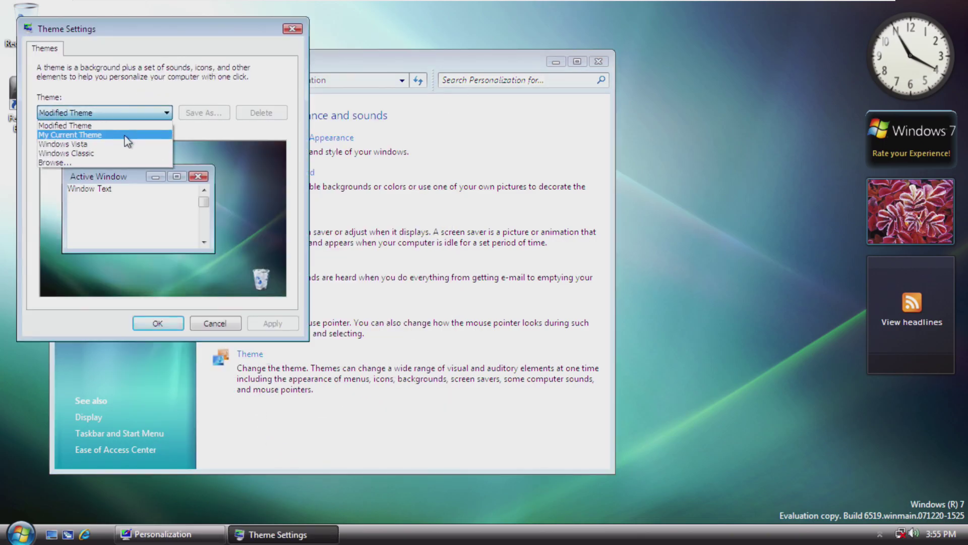
pyautogui.click(122, 144)
pyautogui.click(143, 114)
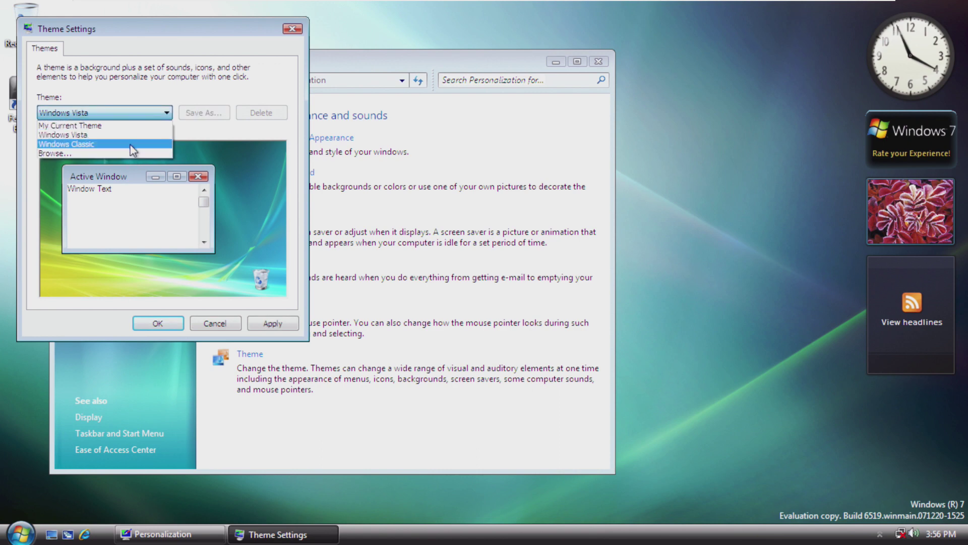
pyautogui.click(130, 145)
pyautogui.click(294, 30)
pyautogui.click(599, 61)
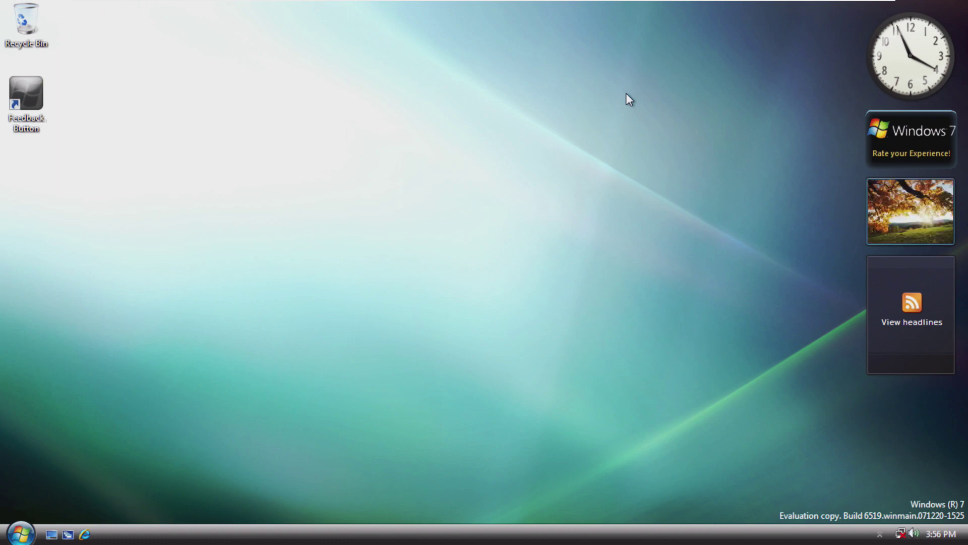
# Step: Run winver to view the About Windows version details, move the dialog toward the middle, and close it
pyautogui.press('super+r')
pyautogui.write('w')
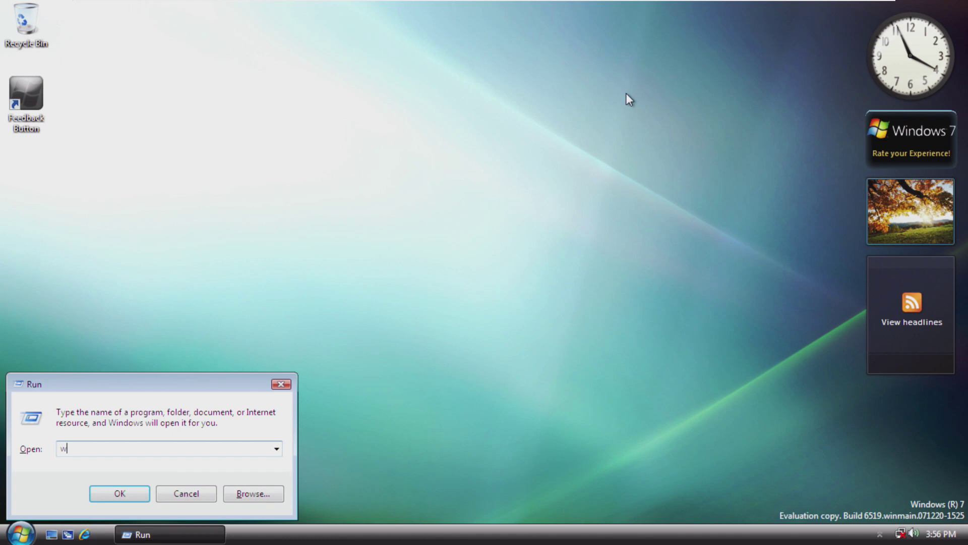
pyautogui.write('inver')
pyautogui.press('Return')
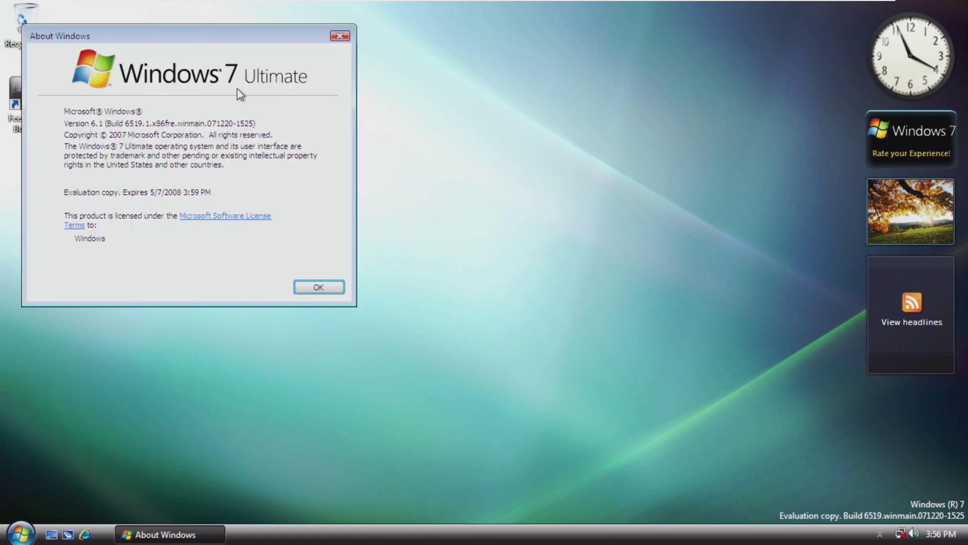
pyautogui.moveTo(258, 47); pyautogui.dragTo(411, 85)
pyautogui.click(469, 323)
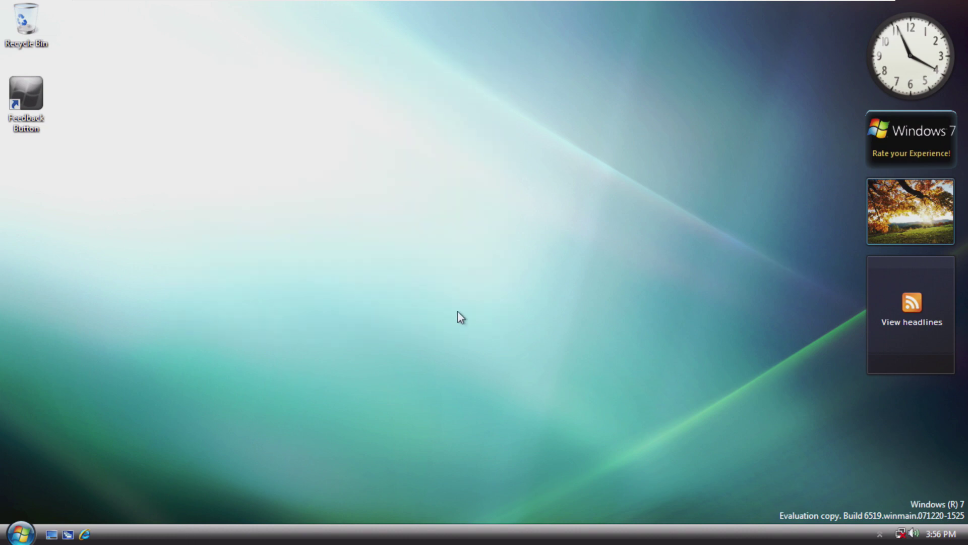
# Step: Launch Internet Explorer, view the General settings in Internet Options, and close the dialog
pyautogui.click(84, 533)
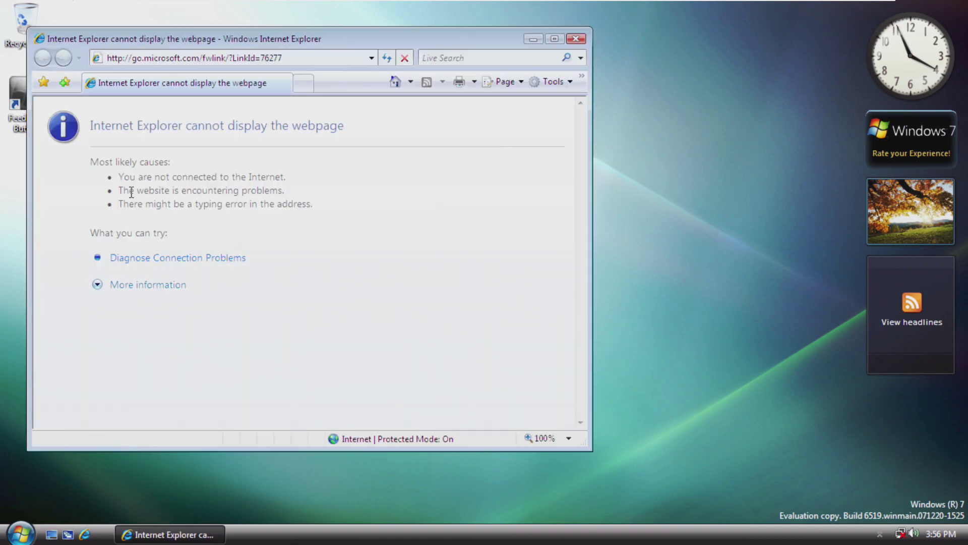
pyautogui.click(561, 82)
pyautogui.click(454, 275)
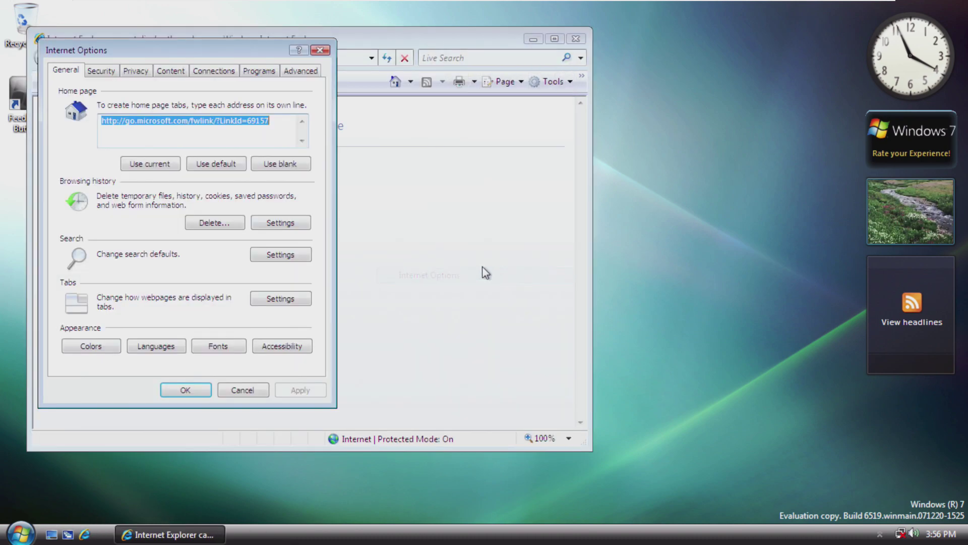
pyautogui.click(319, 45)
# Step: Reopen Internet Options, view the Advanced settings, and close the dialog
pyautogui.click(539, 82)
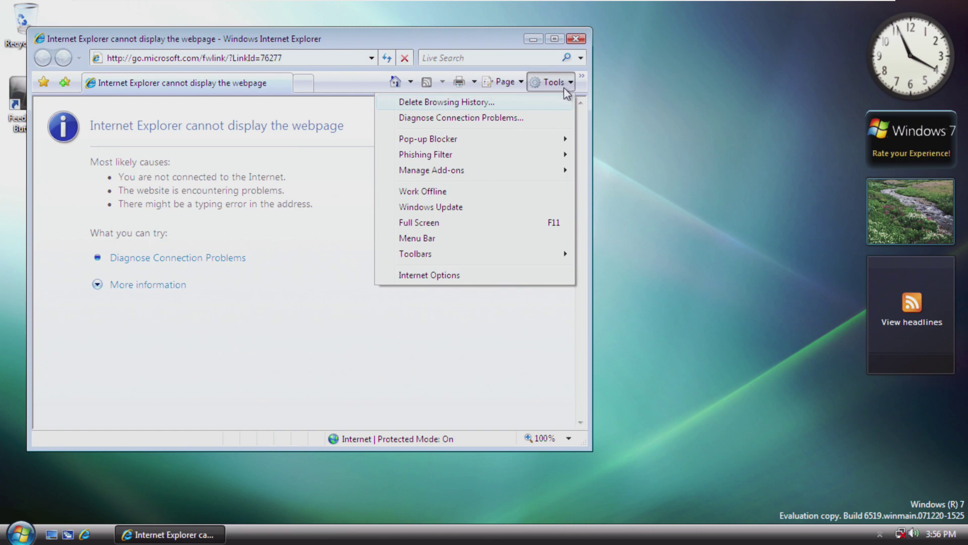
pyautogui.click(480, 280)
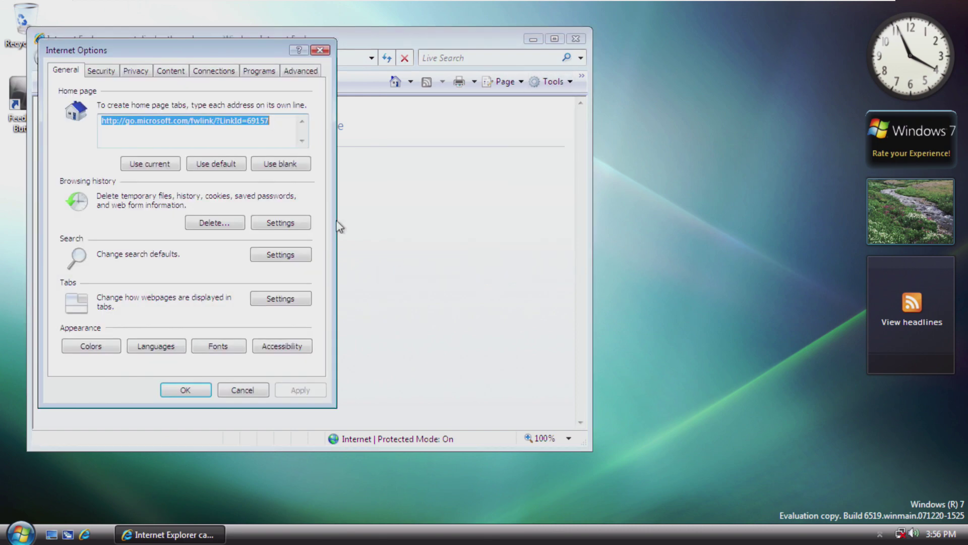
pyautogui.click(298, 71)
pyautogui.click(317, 46)
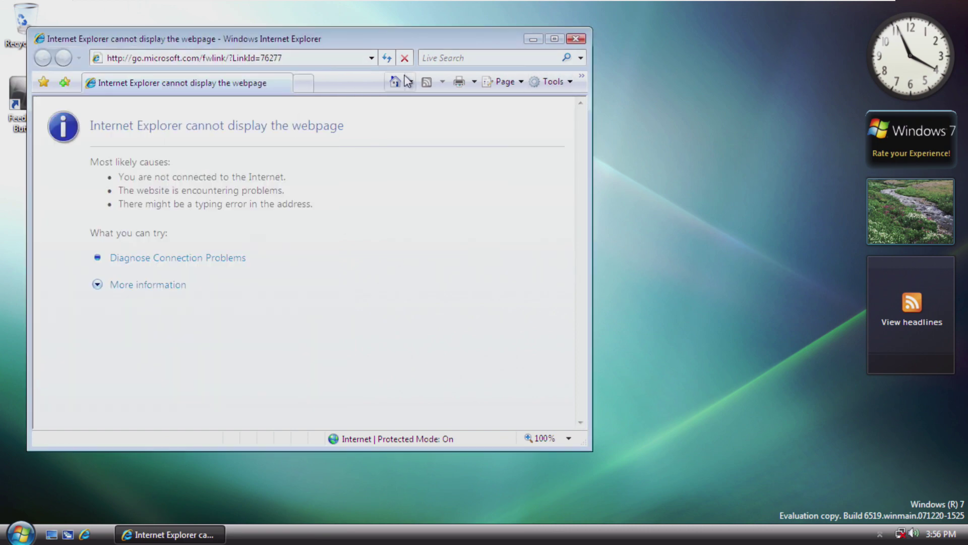
# Step: View Internet Explorer's toolbar options, choose to customize them, and shift the browser window slightly to the right
pyautogui.click(567, 83)
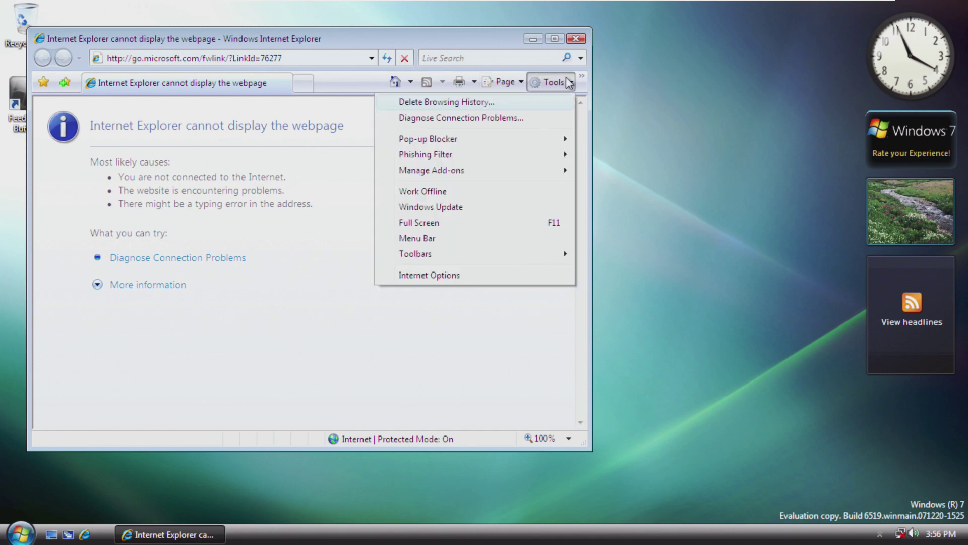
pyautogui.moveTo(511, 254)
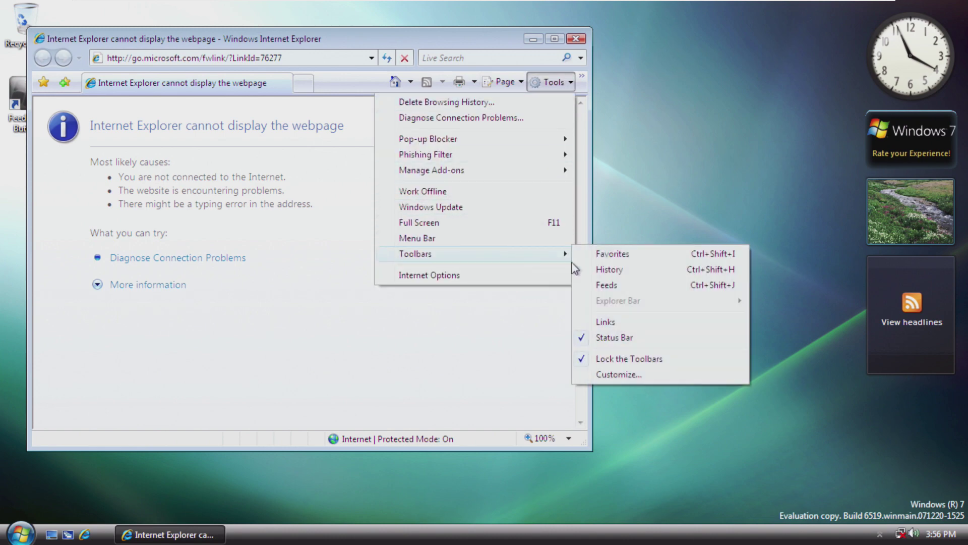
pyautogui.click(620, 376)
pyautogui.moveTo(439, 45); pyautogui.dragTo(473, 48)
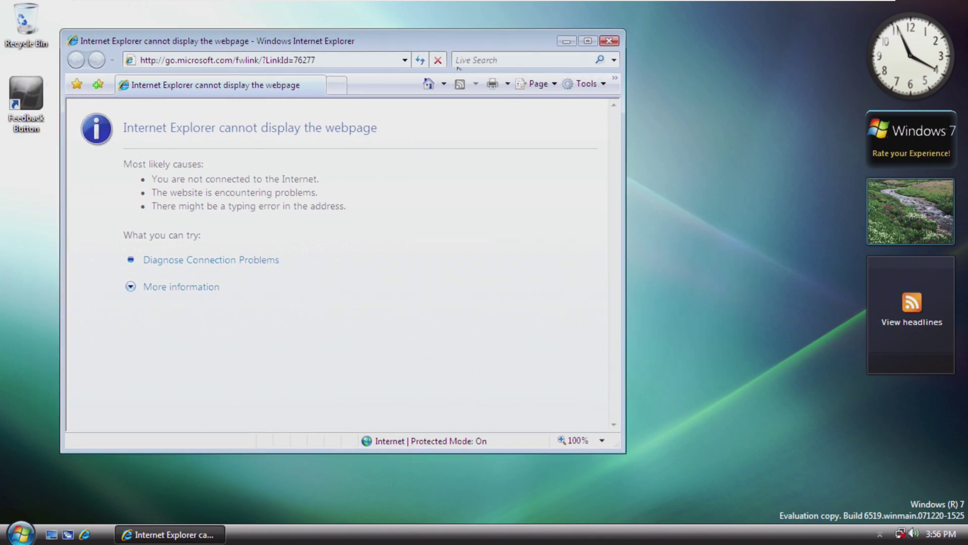
# Step: Try printing the error page, cancel the Save As dialog for the XPS file, and close Internet Explorer
pyautogui.click(443, 84)
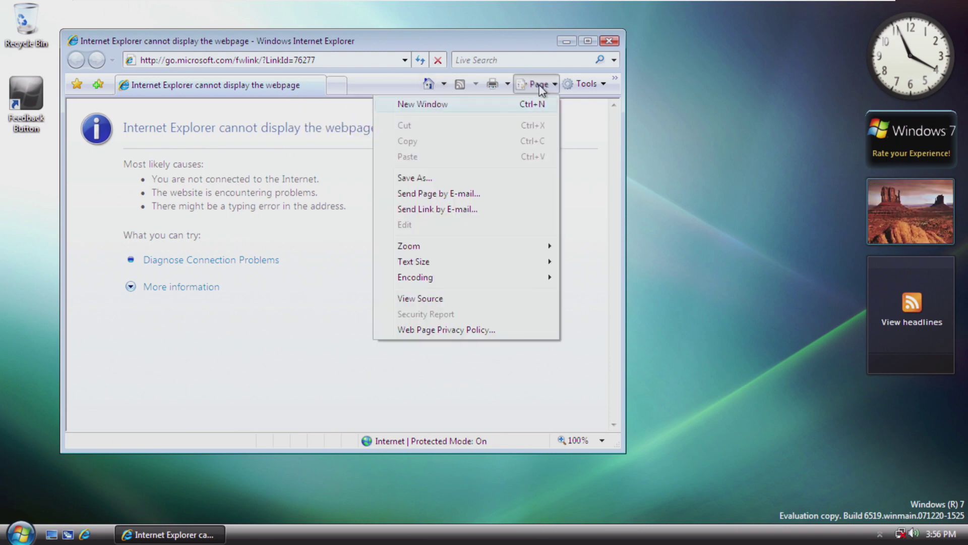
pyautogui.click(493, 86)
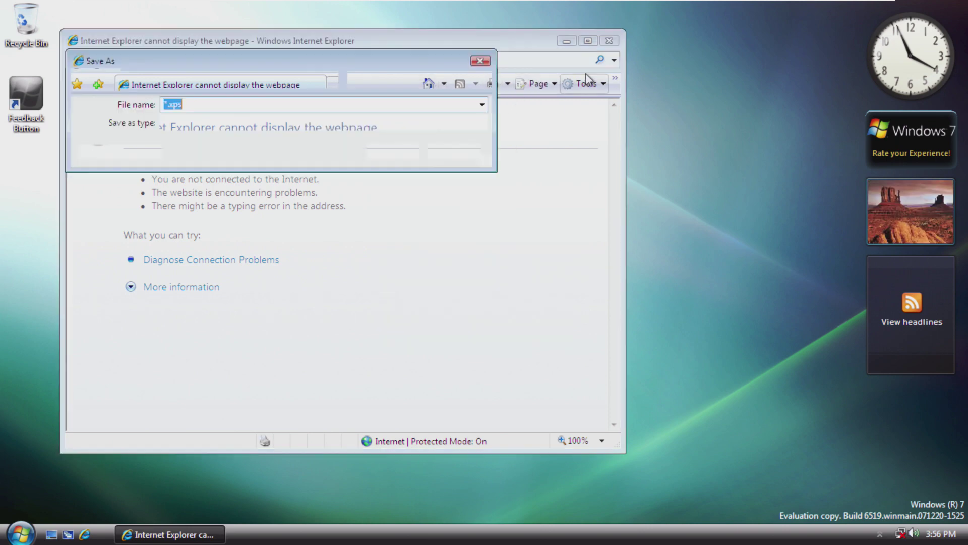
pyautogui.click(480, 61)
pyautogui.click(601, 43)
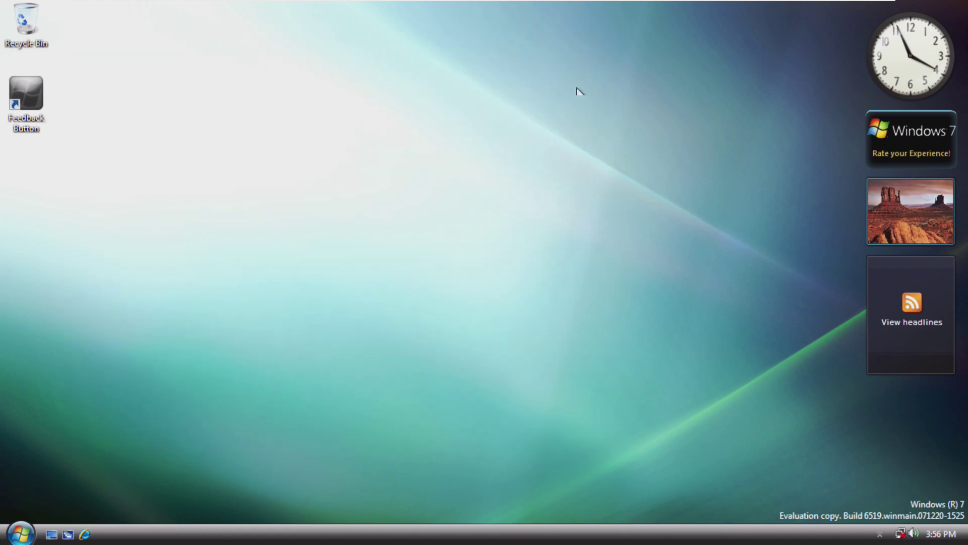
# Step: Browse the bundled Accessories programs and launch Sidebar
pyautogui.click(20, 534)
pyautogui.click(45, 486)
pyautogui.click(71, 361)
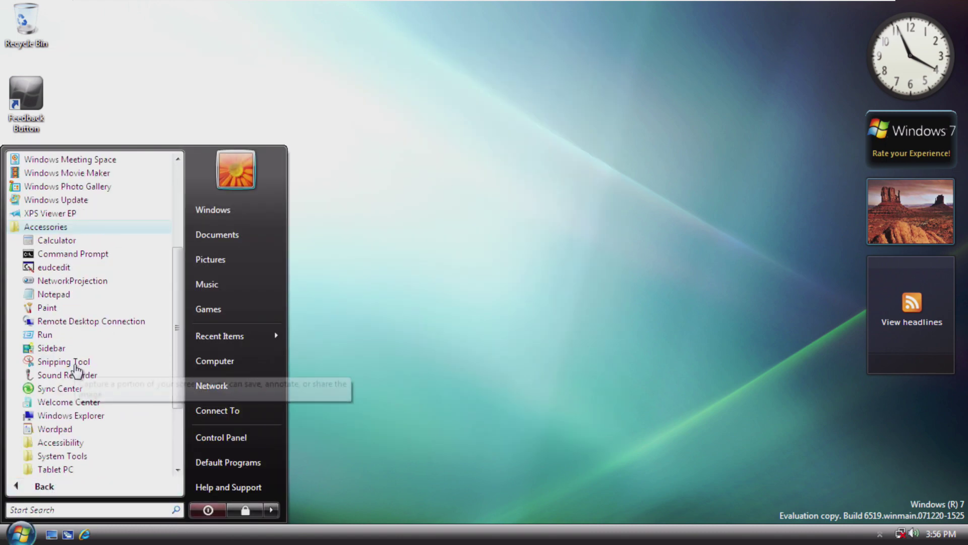
pyautogui.click(72, 345)
pyautogui.rightClick(437, 386)
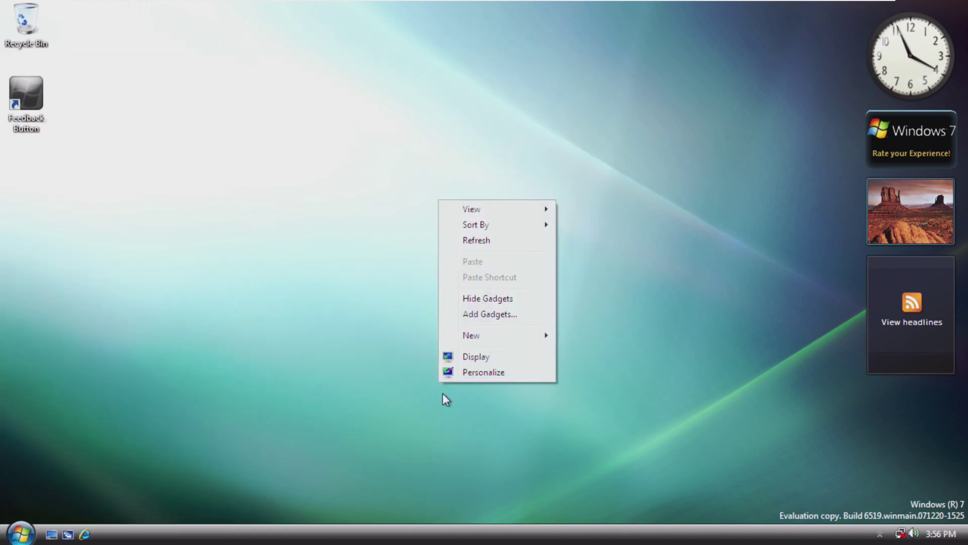
pyautogui.click(376, 401)
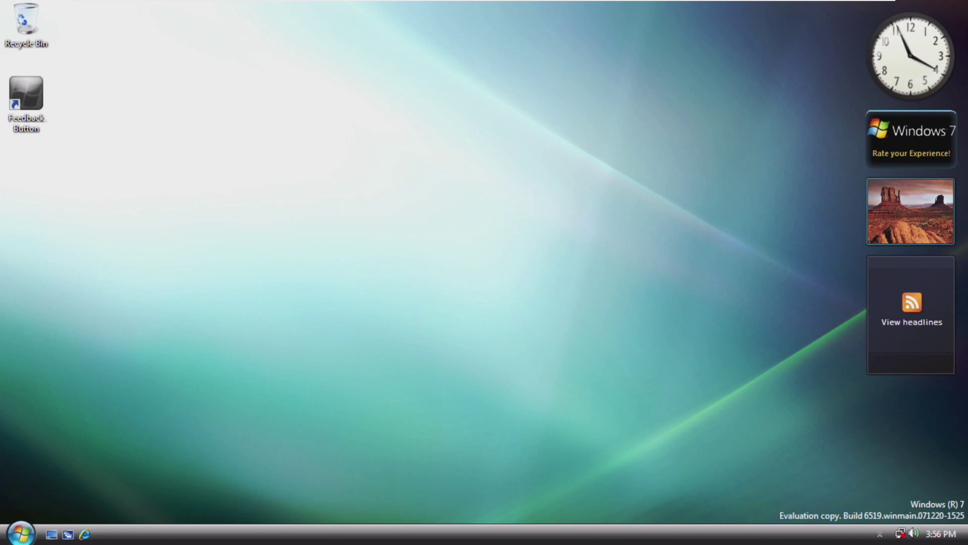
pyautogui.click(21, 533)
pyautogui.click(429, 340)
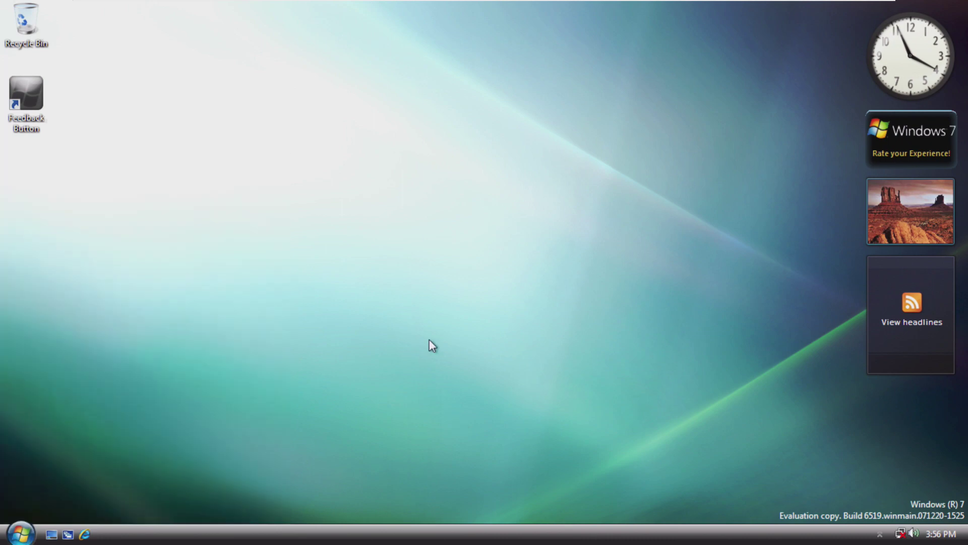